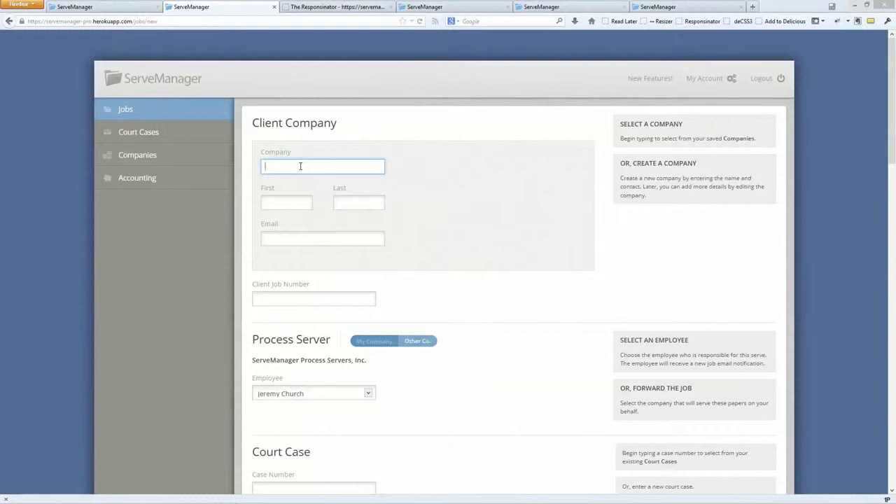
Try the client company field with the saved Acme Law Firm, Inc. and with the unsaved name "different co"
text(acme)
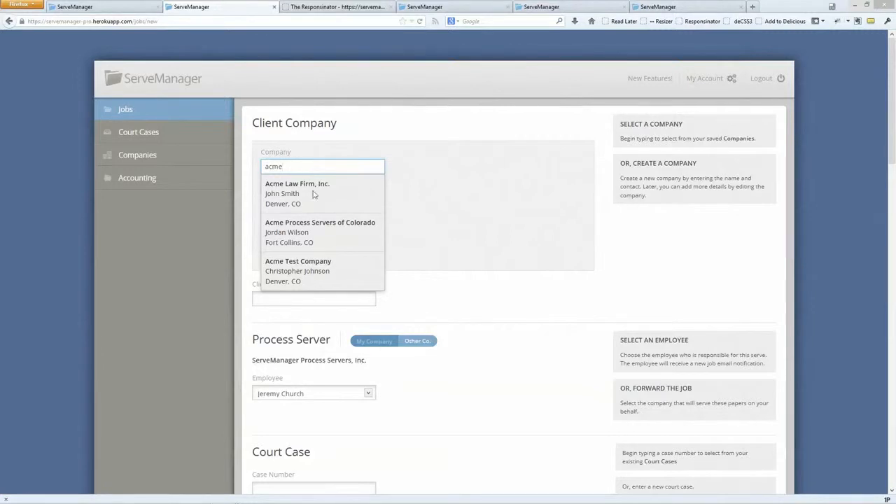
click(314, 195)
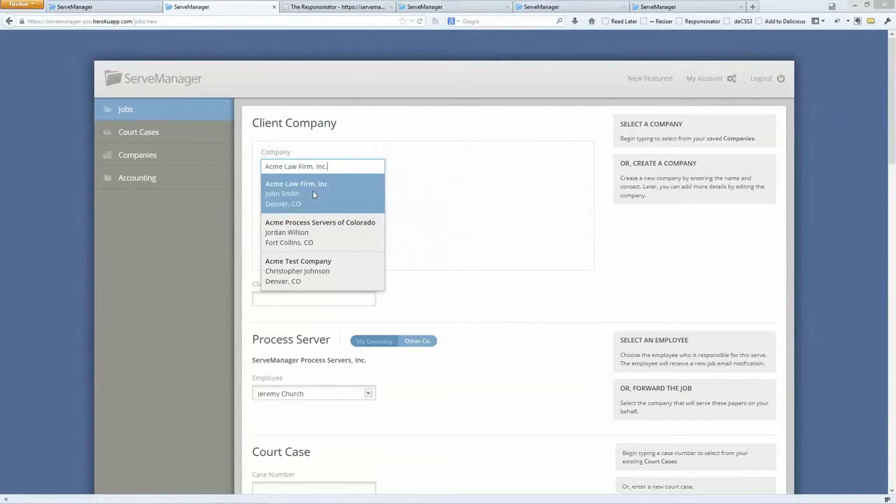
triple_click(317, 166)
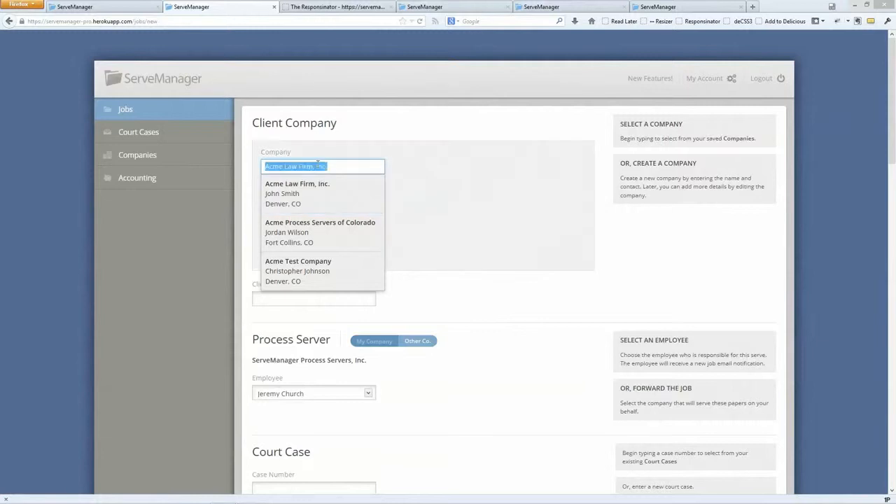
text(diff)
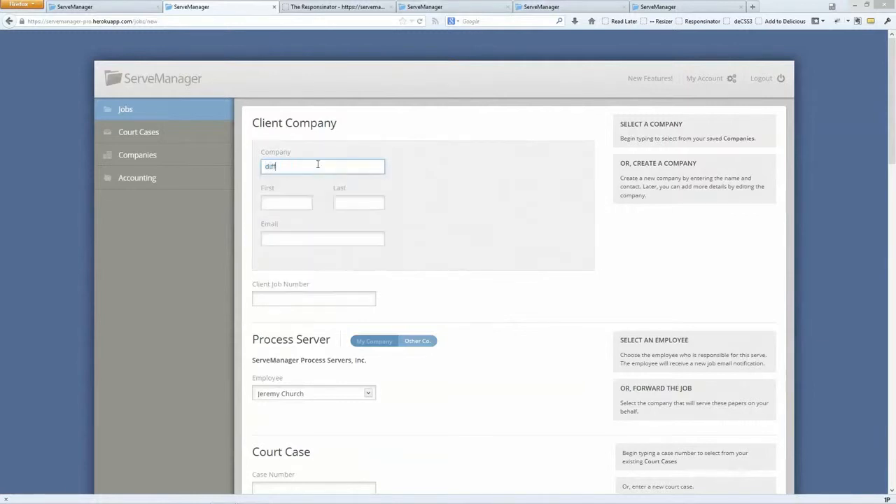
text(erent co)
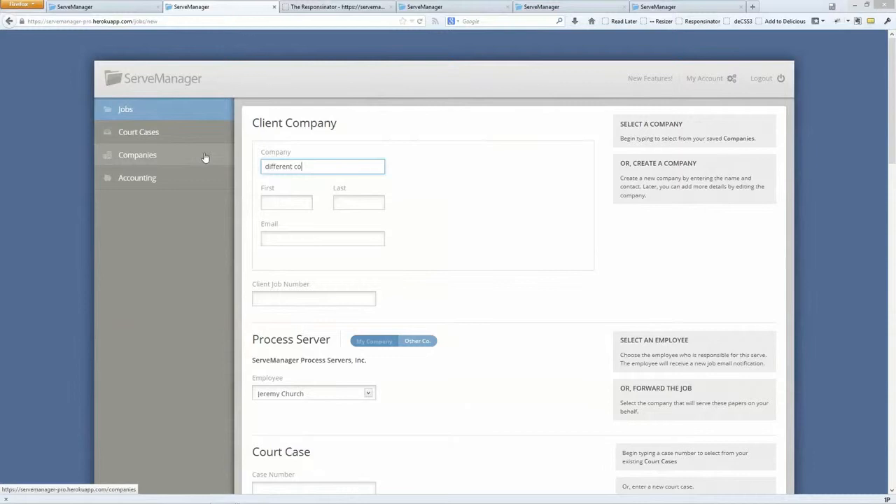
Search the saved client companies by a contact's last name, by "law fi" and by "denver"
triple_click(318, 168)
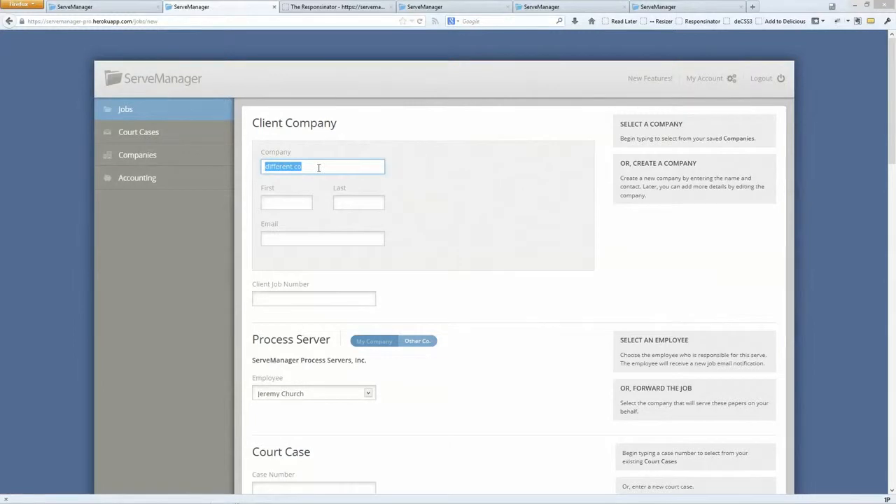
text(smith)
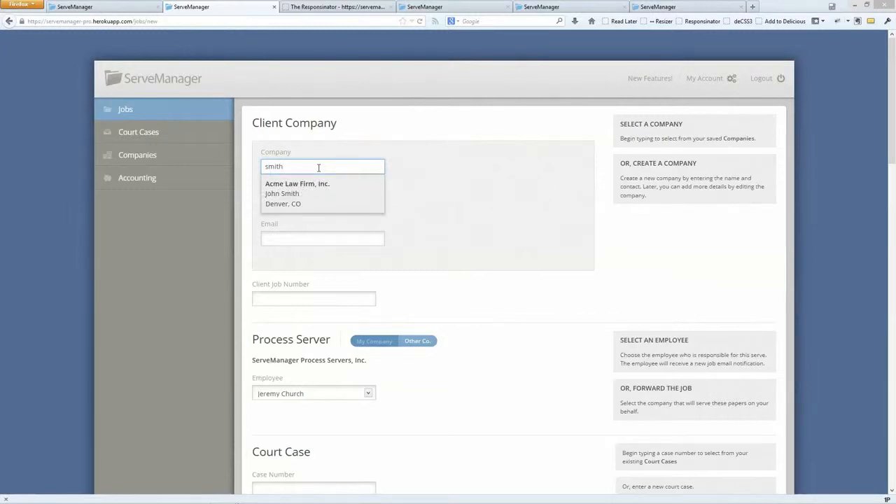
key(ctrl+a)
text(law fi)
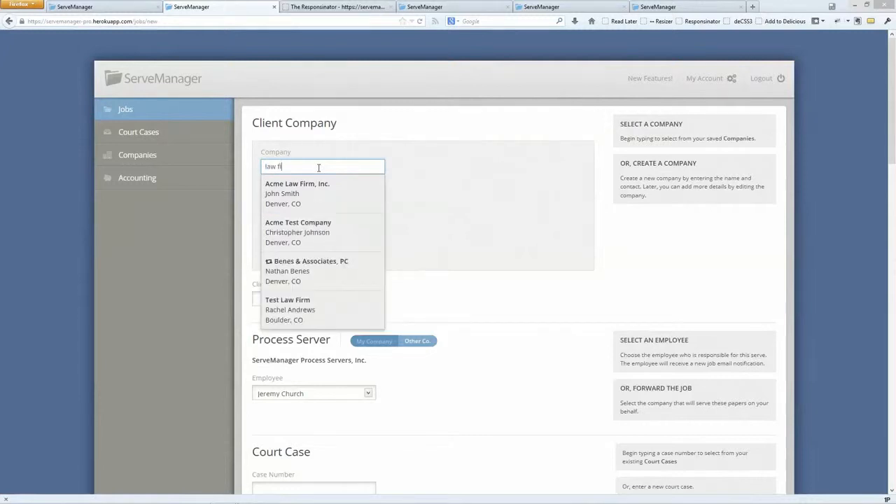
key(ctrl+a)
text(denver)
Select the saved Acme Law Firm, Inc. as client company with its default contact and enter the client job number
key(ctrl+a)
text(a)
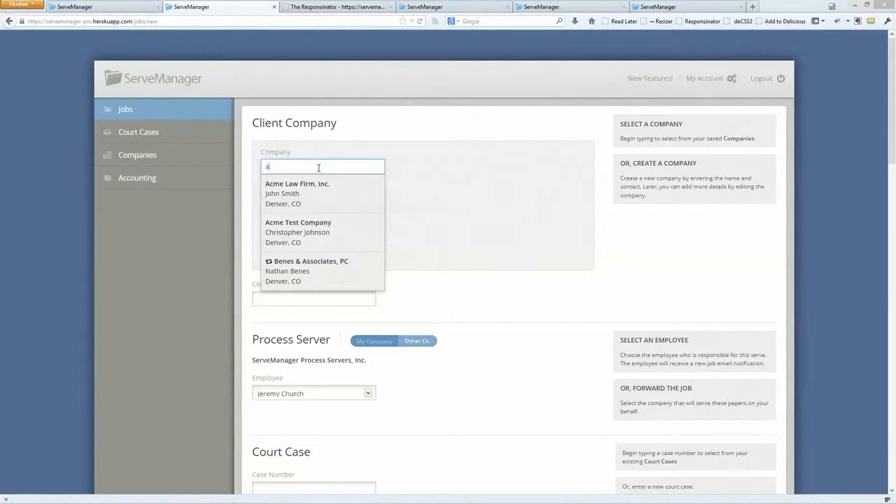
text(cme Law Firm, Inc.)
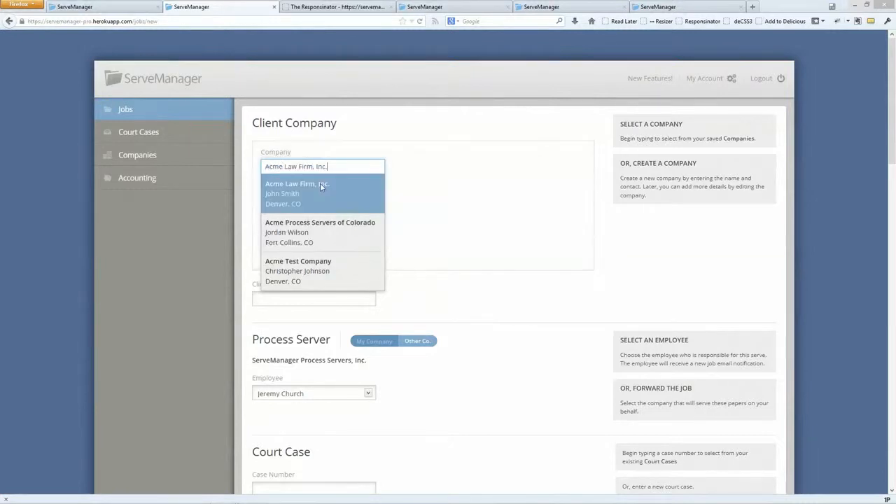
click(320, 183)
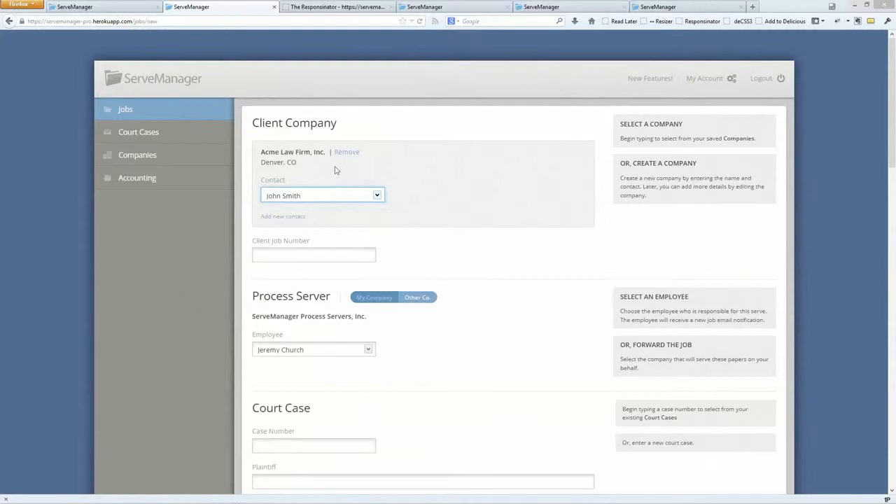
click(336, 196)
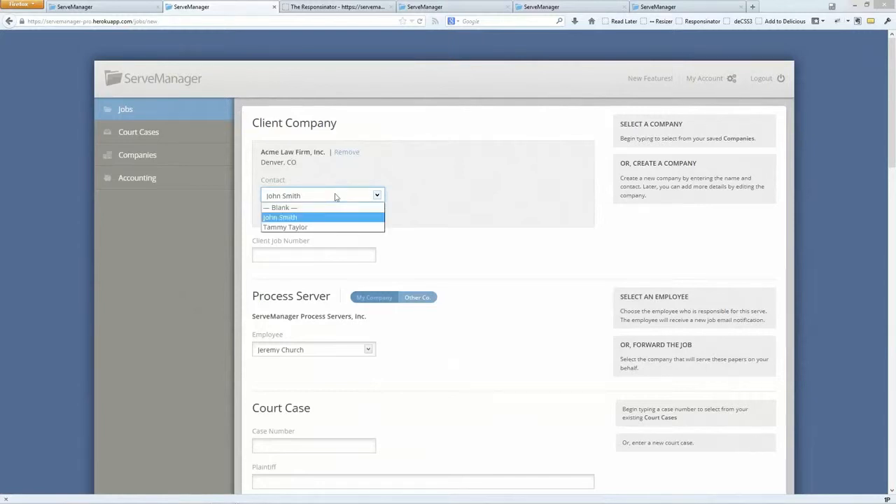
click(336, 197)
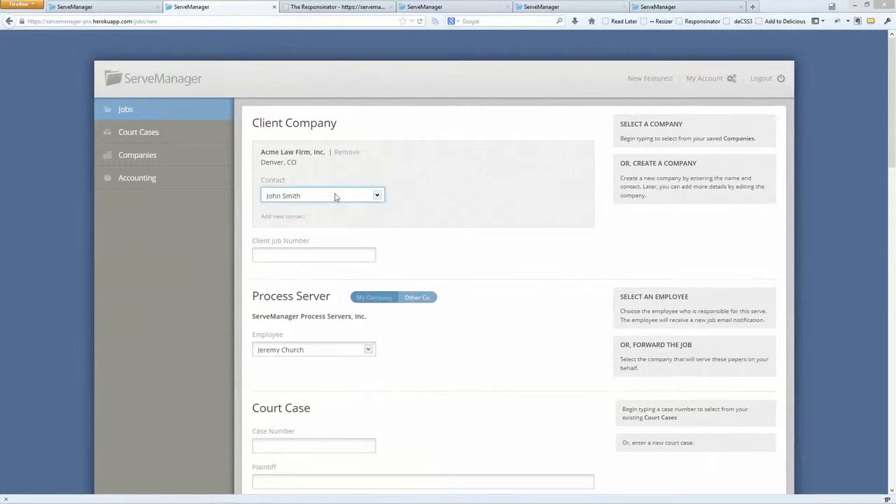
click(334, 255)
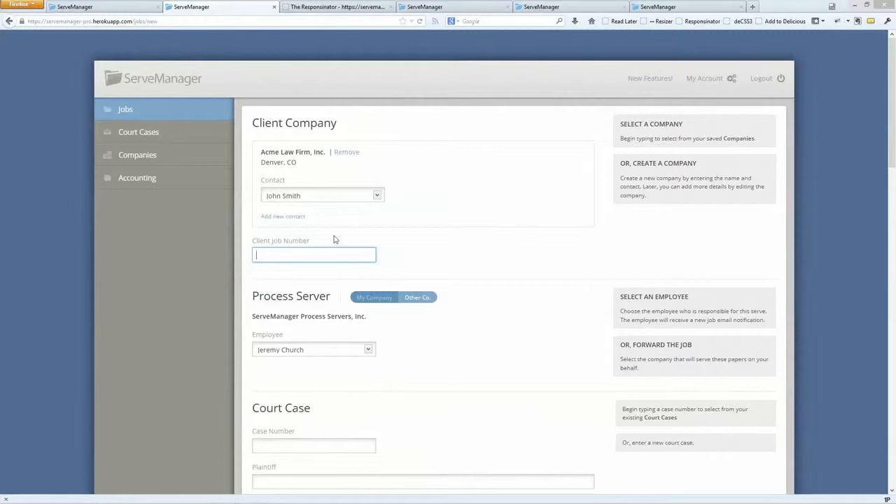
text(A-878787)
Examine the process server's company name and the employees available for the job
scroll(346, 236, down, 3)
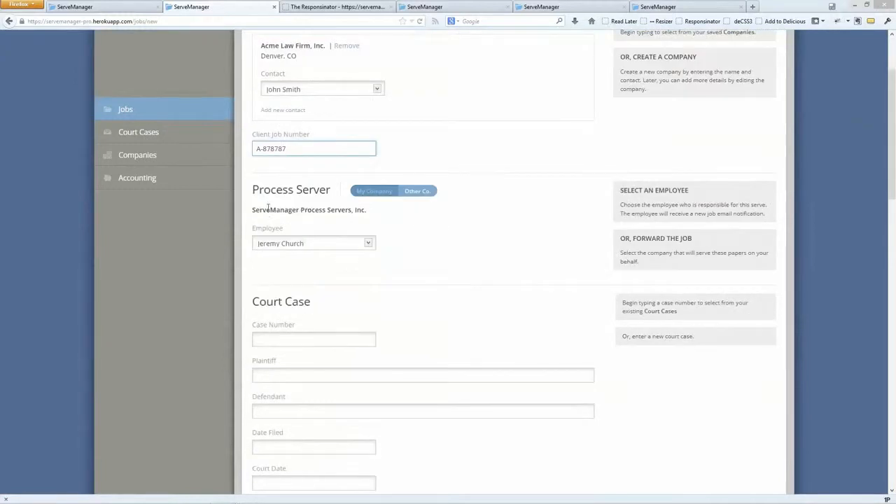
triple_click(278, 211)
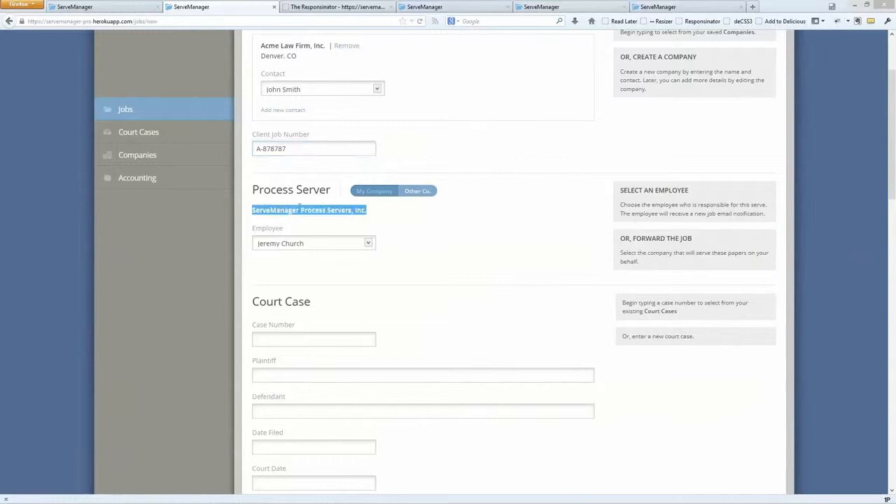
click(299, 208)
click(357, 245)
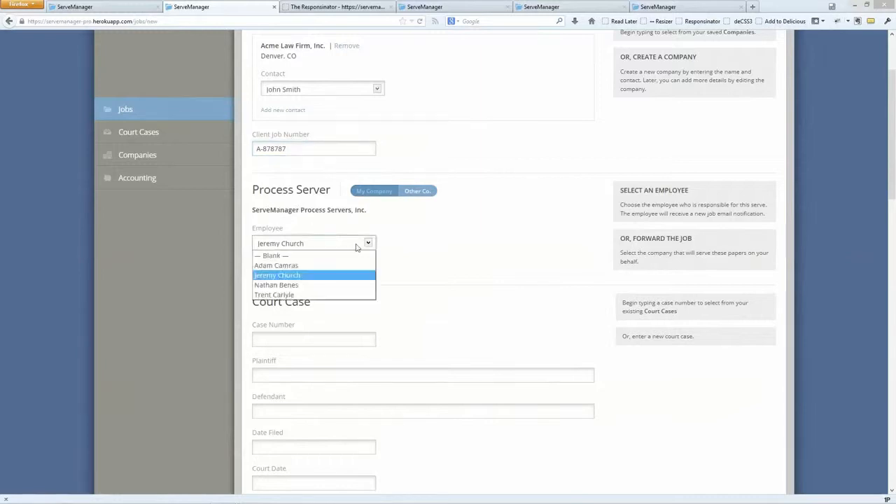
click(358, 244)
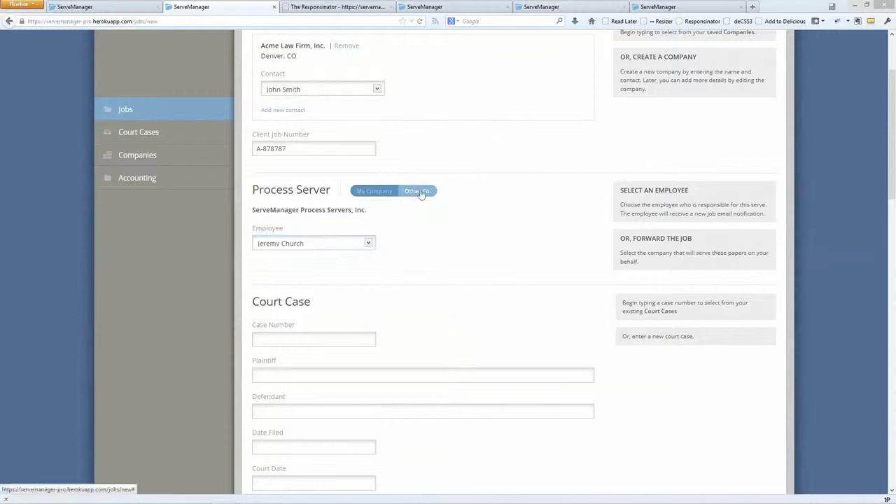
Try assigning the job to another process server company by searching for "acme p", and switch back to the own company
click(413, 194)
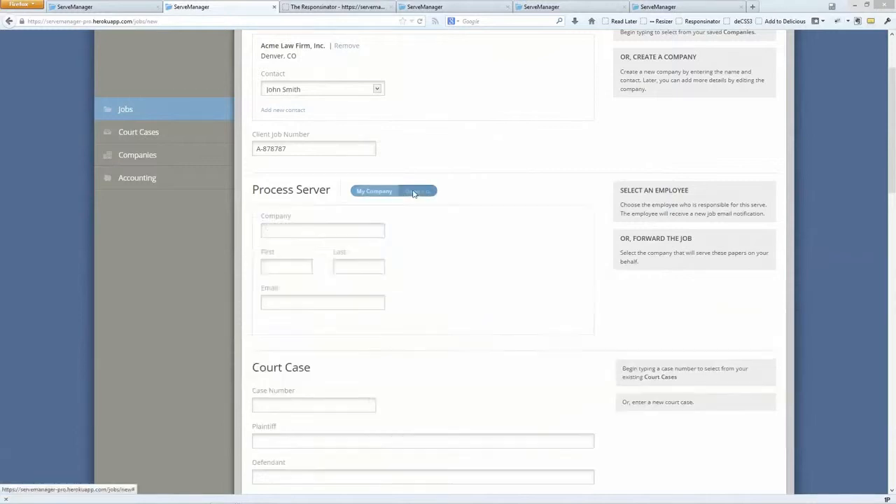
click(370, 228)
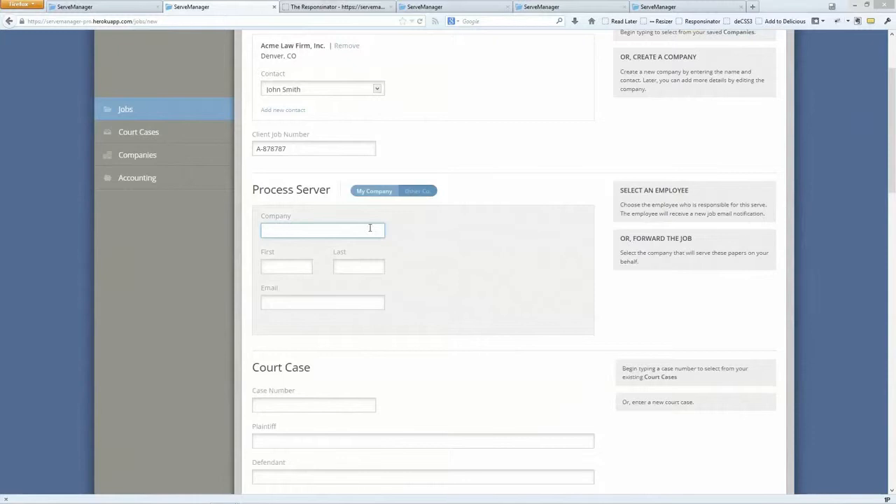
text(acme p)
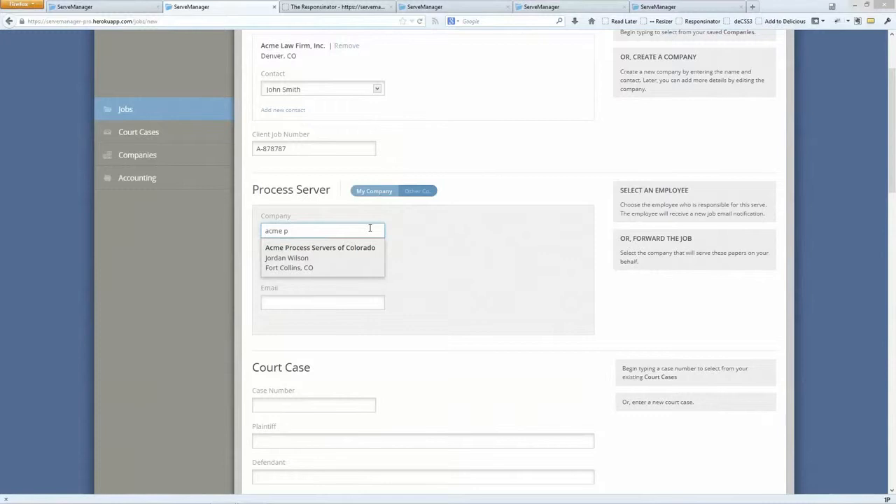
click(372, 192)
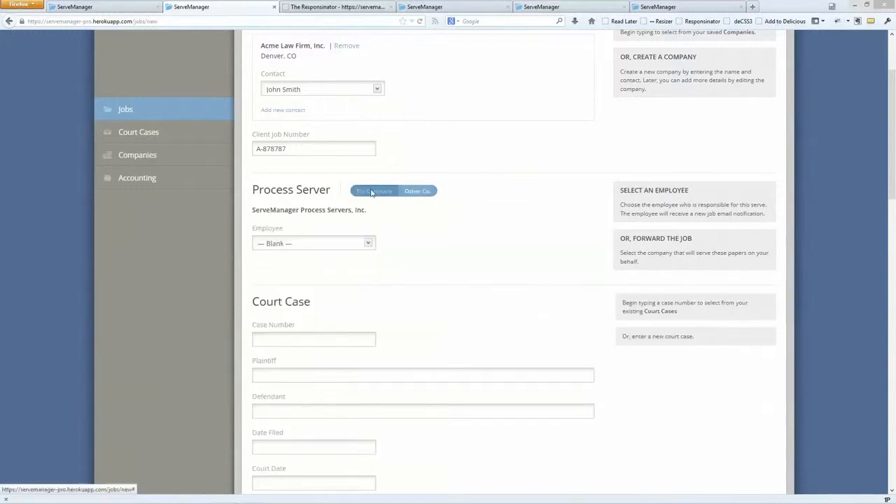
Assign the last employee in the list as the job's process server
click(325, 243)
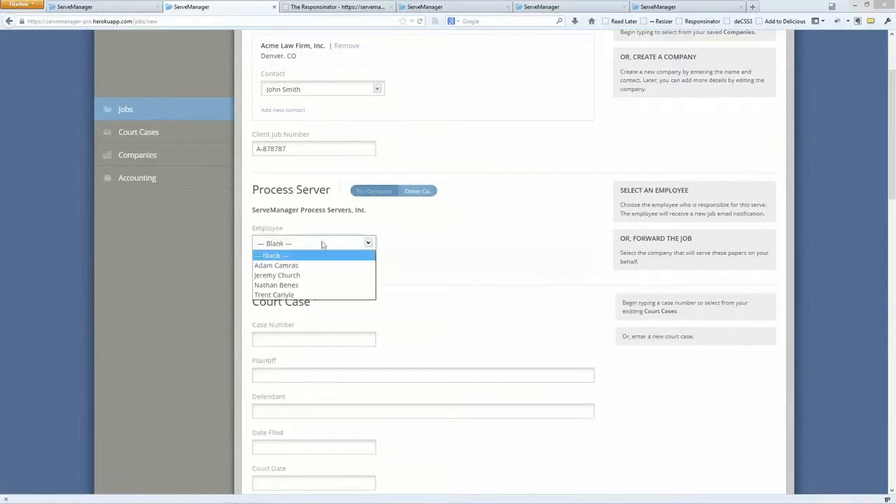
click(303, 295)
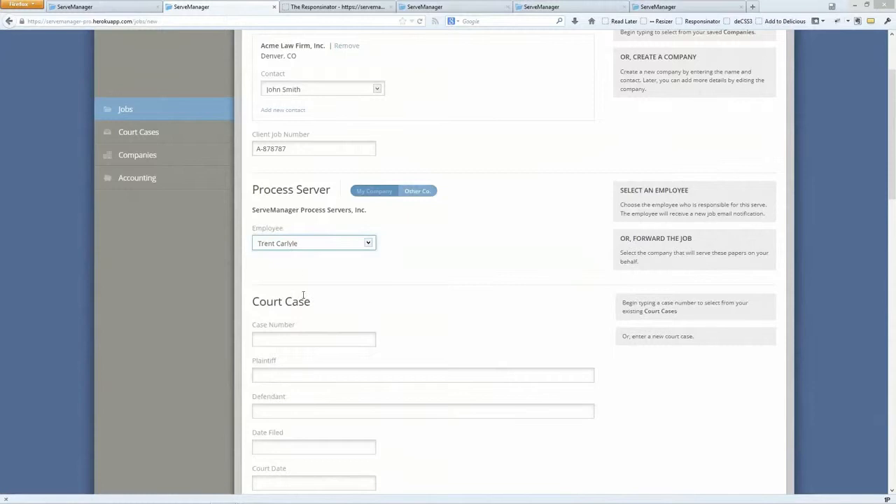
click(236, 292)
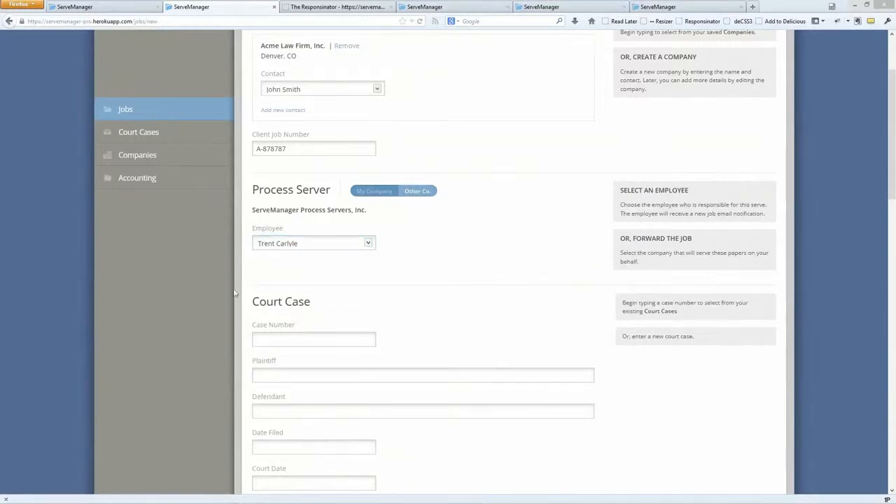
Search the saved court cases for "111" and link the second matching case to the new job
scroll(235, 294, down, 3)
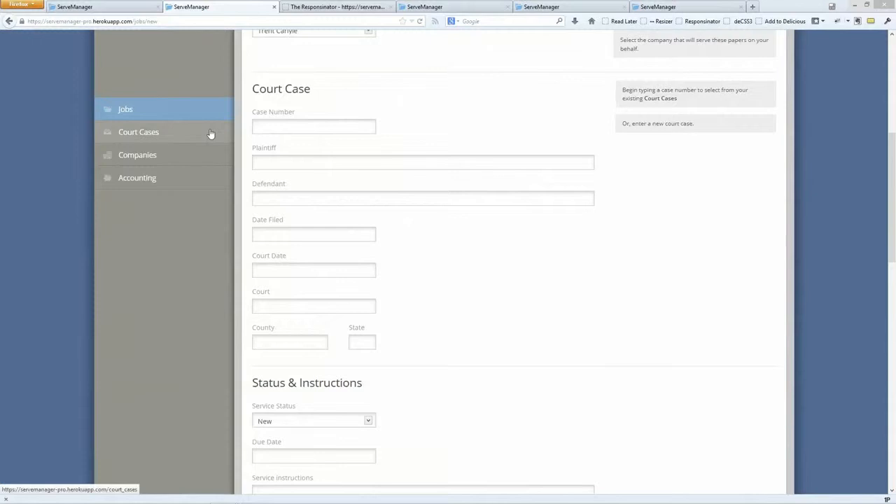
click(282, 124)
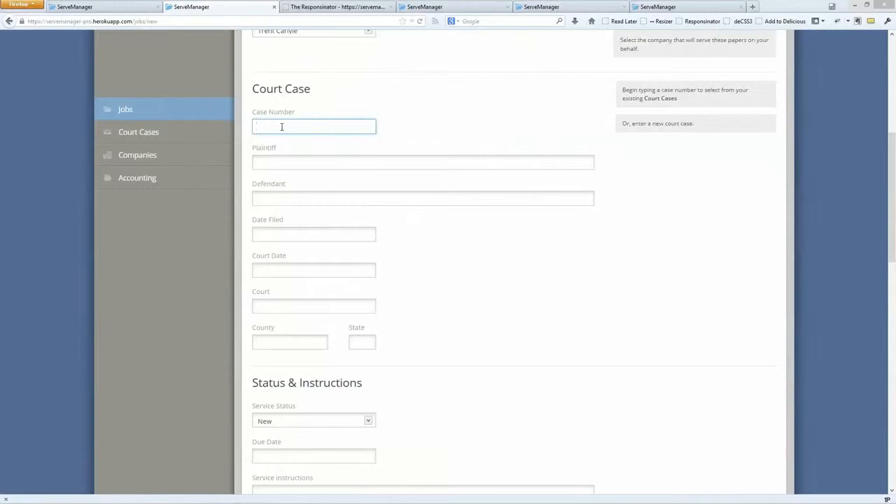
text(111)
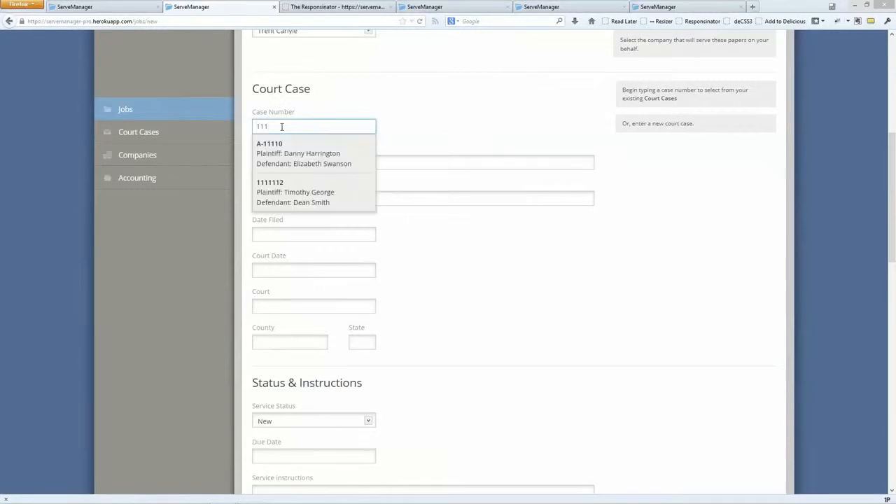
click(282, 182)
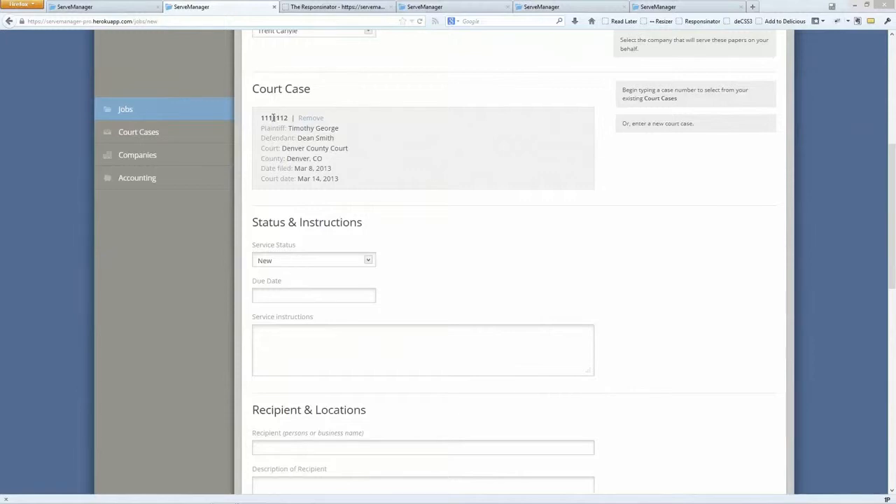
click(230, 179)
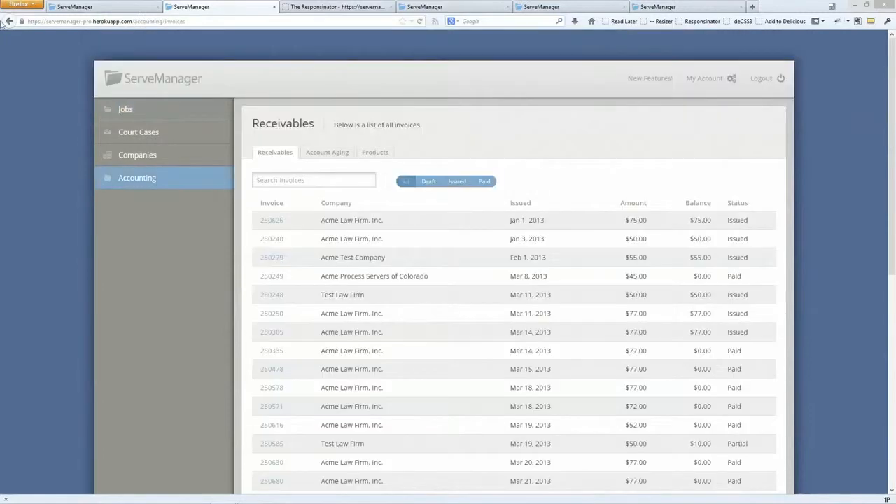
key(alt+Left)
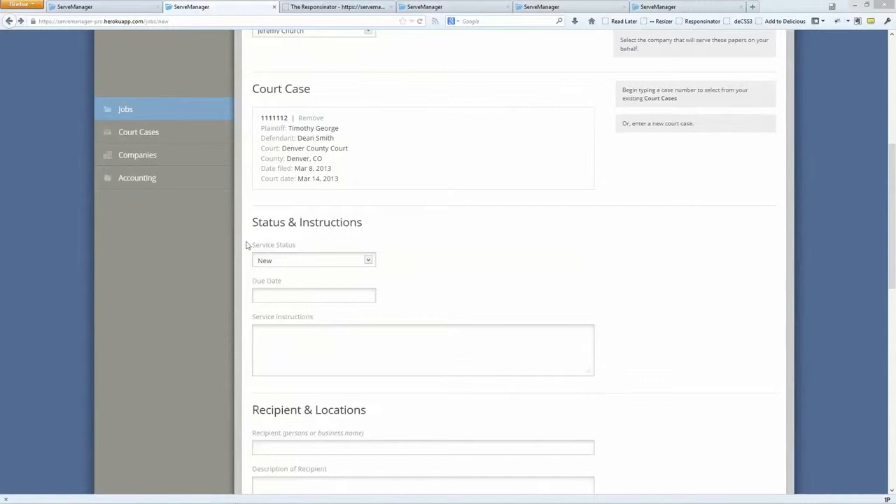
Set the service status to New and open the due date for entry
scroll(245, 231, down, 3)
click(321, 154)
click(322, 174)
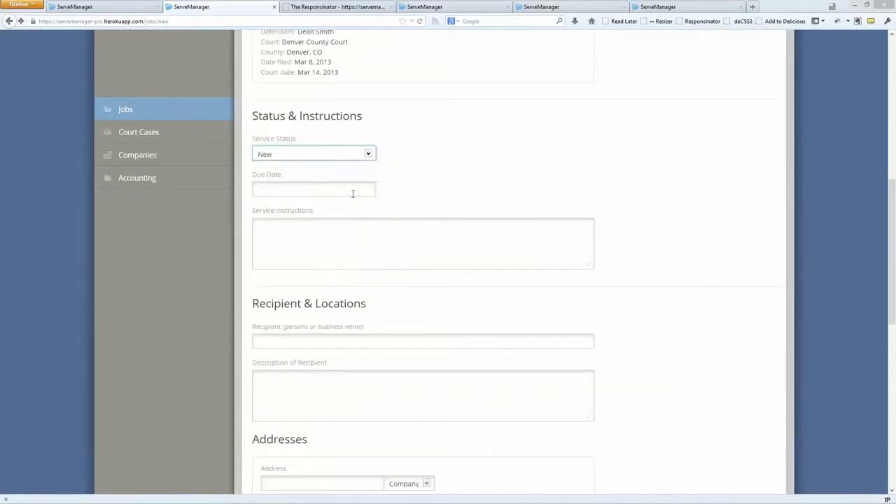
click(355, 191)
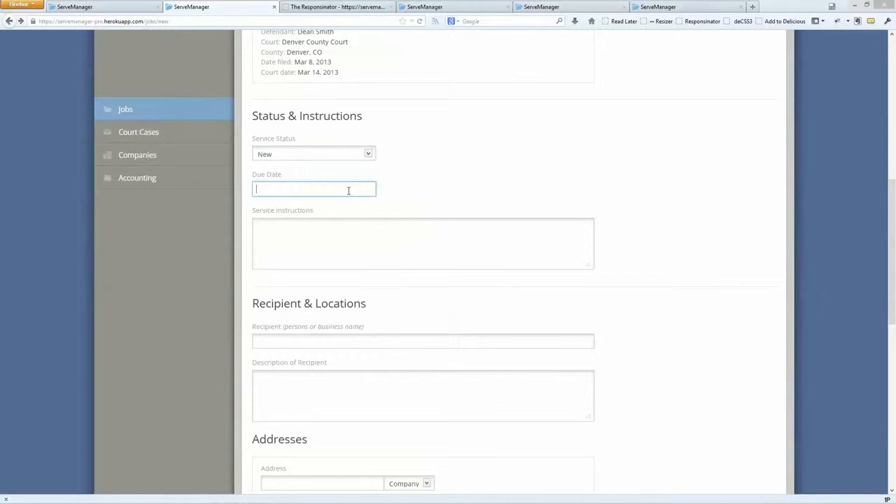
Leave the new job form and return to the list of jobs
scroll(399, 206, up, 3)
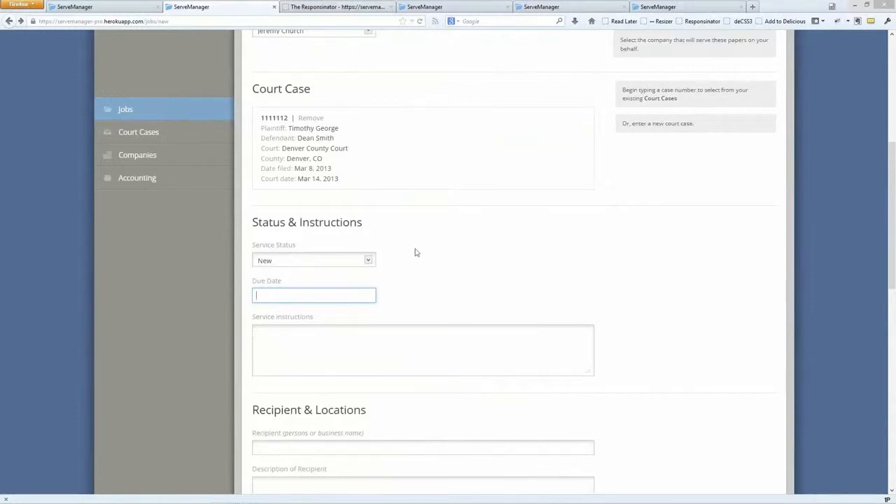
scroll(416, 253, up, 7)
scroll(415, 254, up, 2)
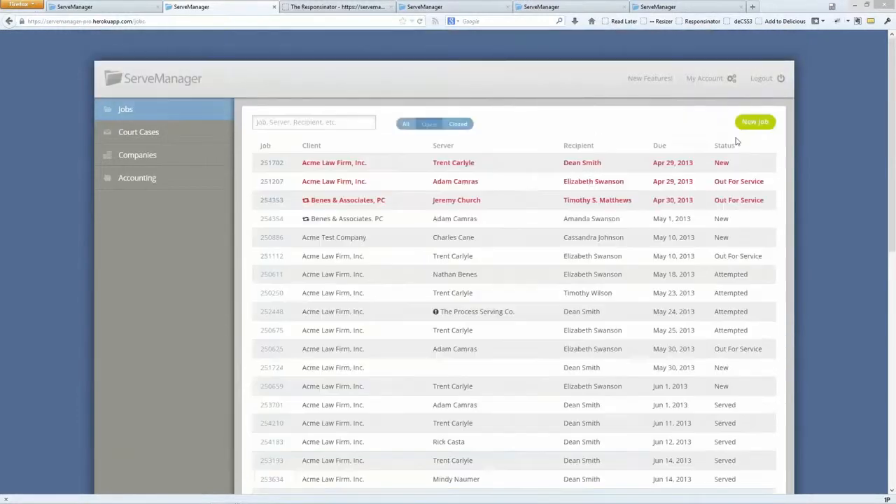
Start a new job and choose the saved company Acme Law Firm, Inc. as its client, keeping the default contact
click(757, 124)
click(329, 166)
text(ac)
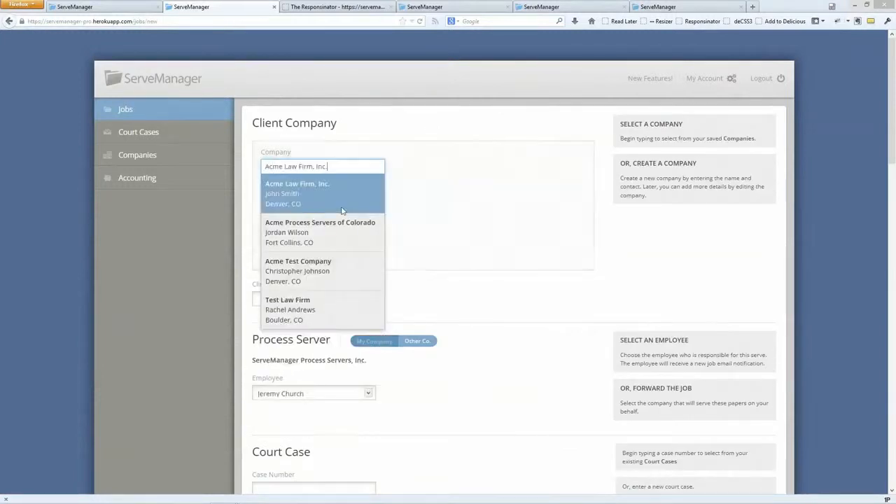
click(326, 201)
click(334, 199)
click(334, 199)
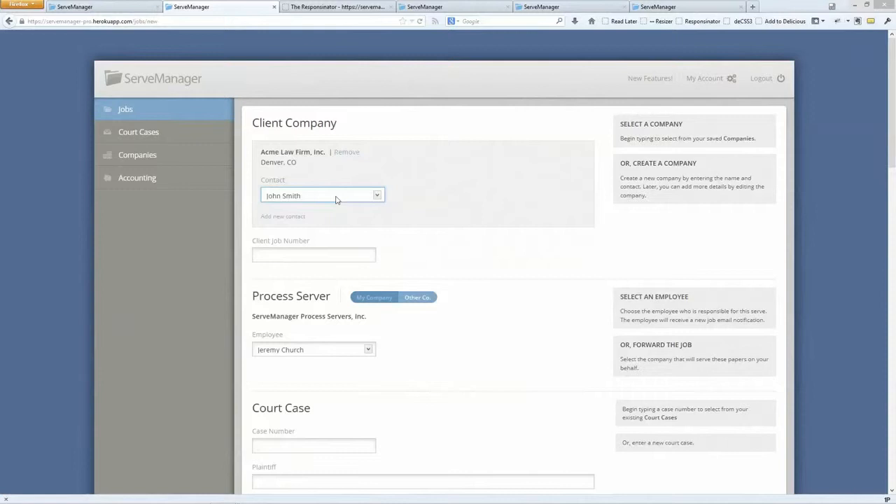
Enter the client job number and assign a different in-house employee as the process server
click(315, 258)
text(A-)
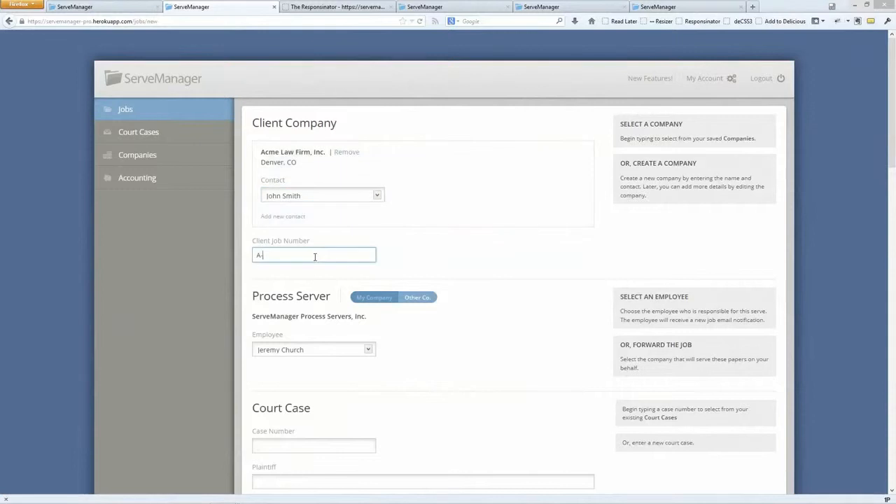
text(878787)
click(342, 350)
click(234, 391)
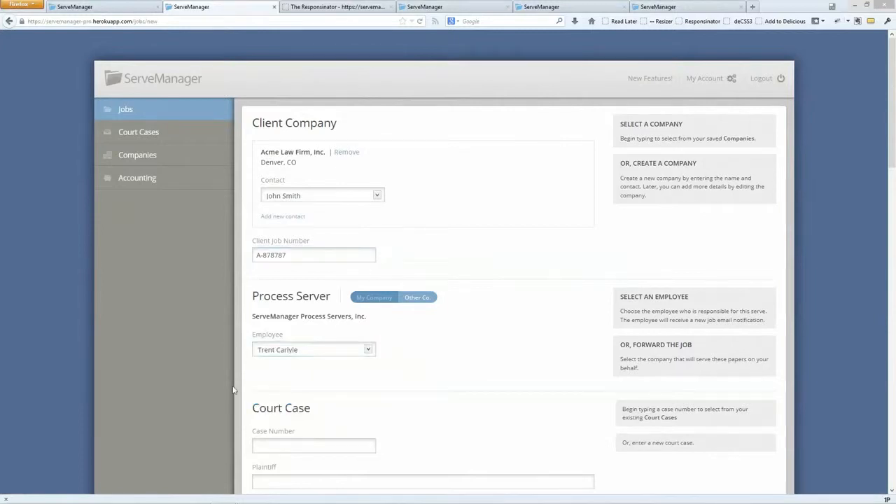
Search the saved court cases for "111" and link the second matching case to the job
scroll(233, 391, down, 5)
click(291, 232)
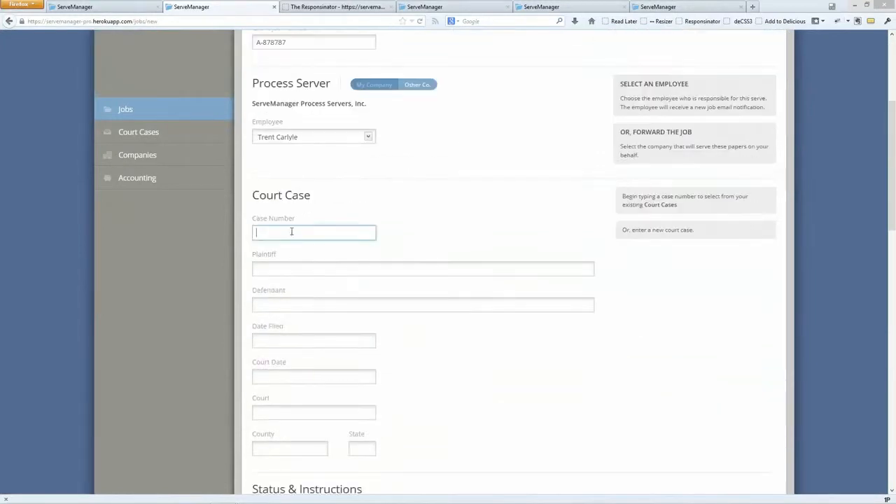
text(111)
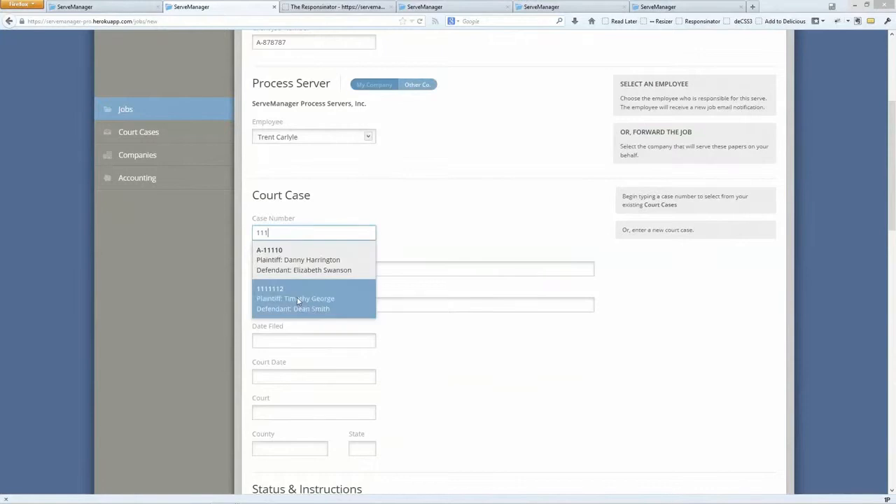
click(298, 301)
Fill in the status section with service status New, due date May 30, 2013 and the instructions "Instructions for the server."
scroll(201, 256, down, 5)
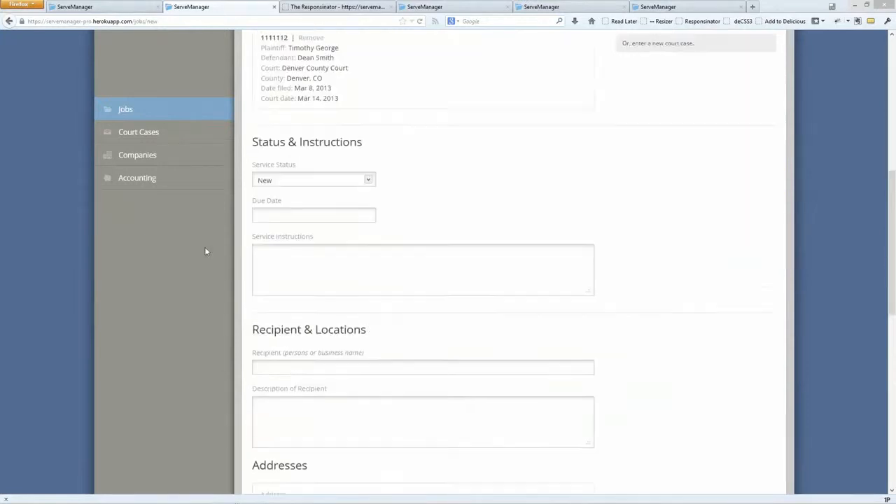
click(326, 158)
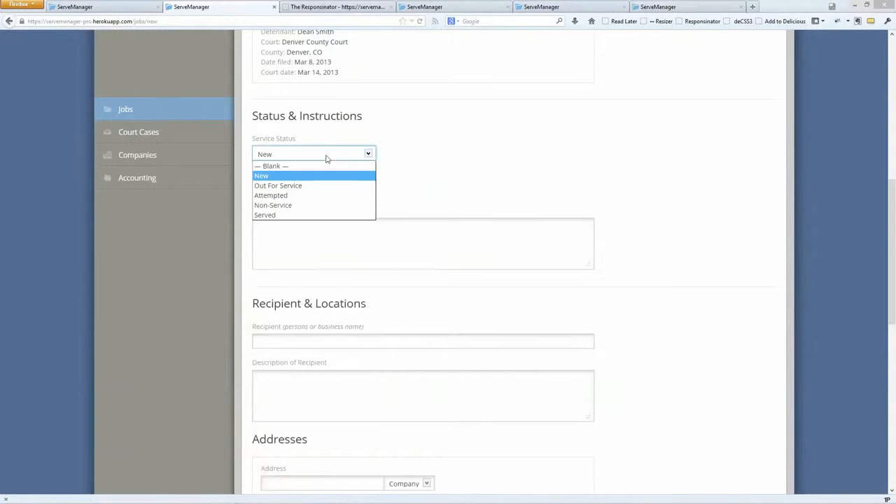
click(328, 158)
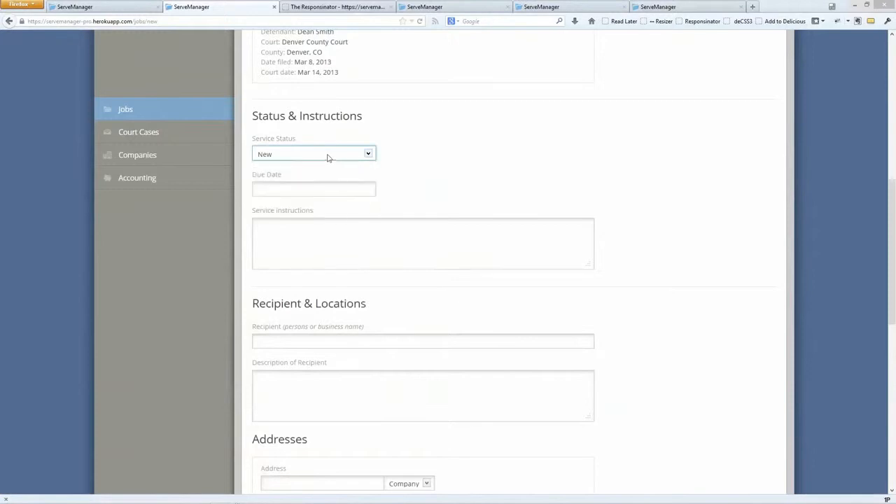
click(329, 192)
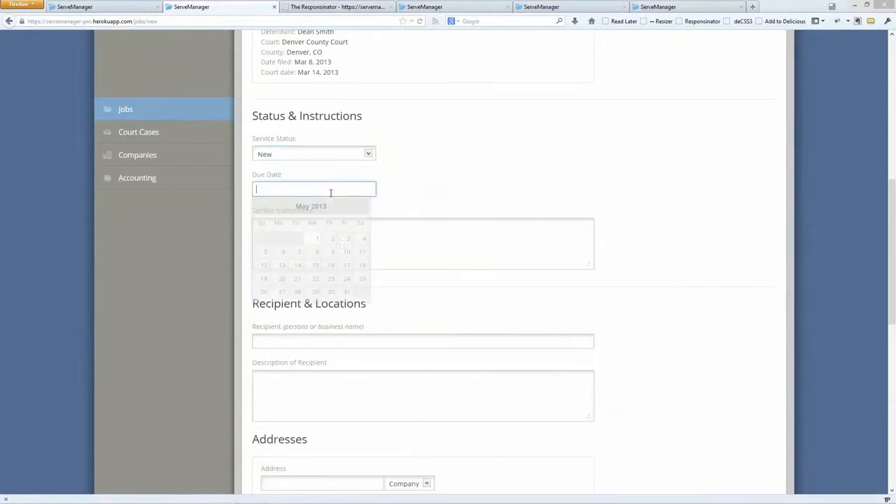
click(331, 292)
click(337, 259)
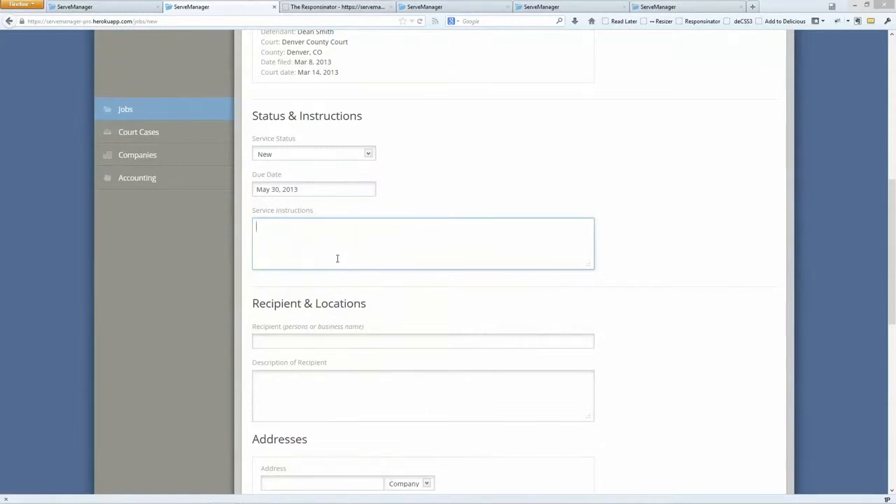
text(Instructions for the server)
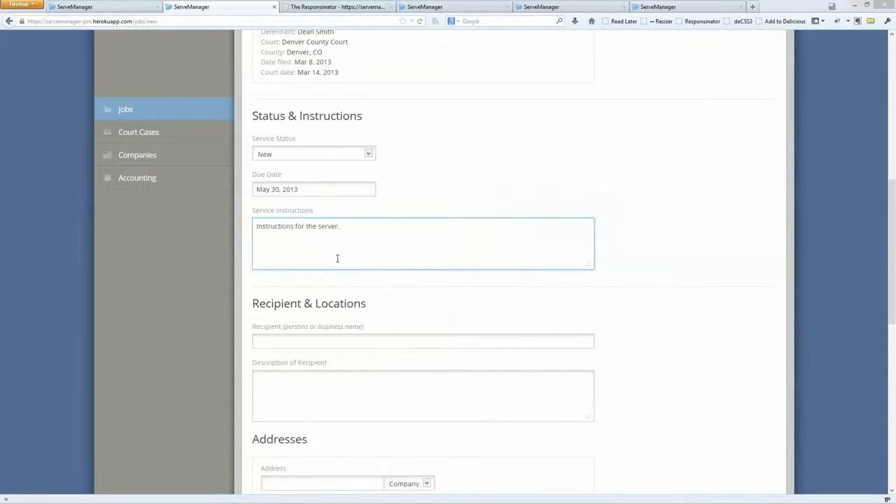
Enter the recipient's full name and describe the recipient as "Tall, average build."
scroll(336, 258, down, 4)
click(301, 180)
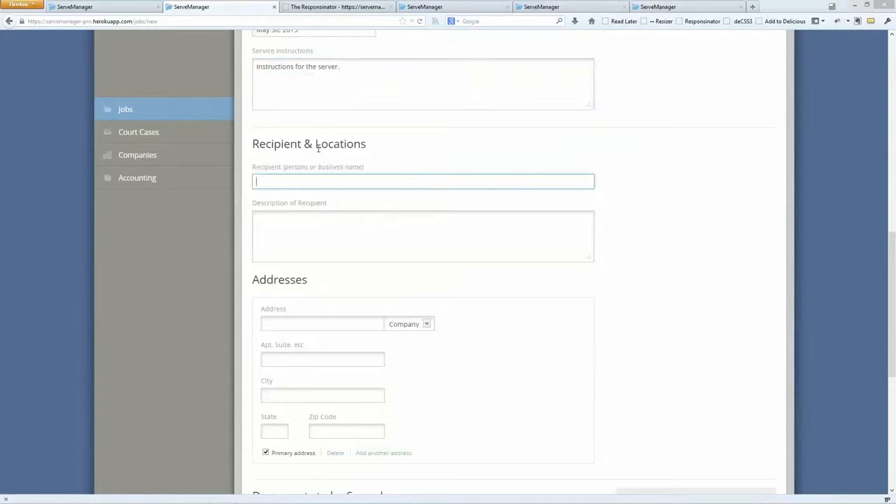
text(Dean Smith)
key(Tab)
text(Tall)
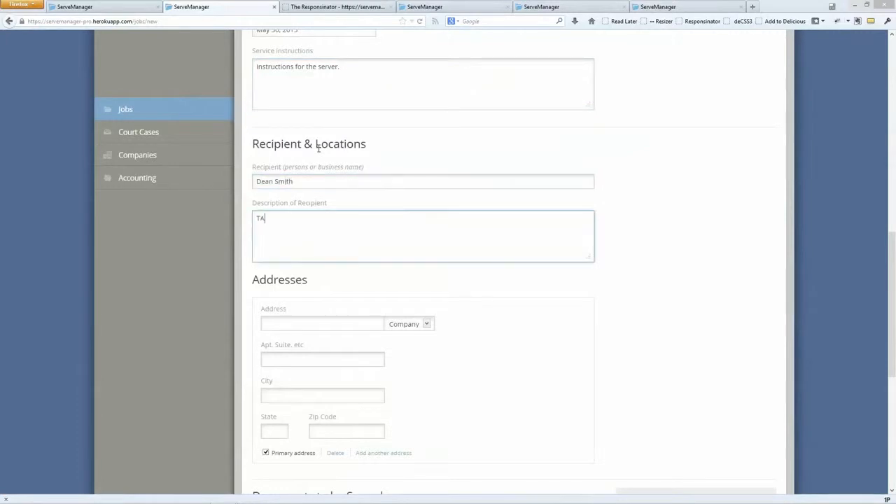
text(, average build.)
Enter the recipient's street address and unit number, with Home as the address type
scroll(323, 166, down, 1)
scroll(321, 166, down, 3)
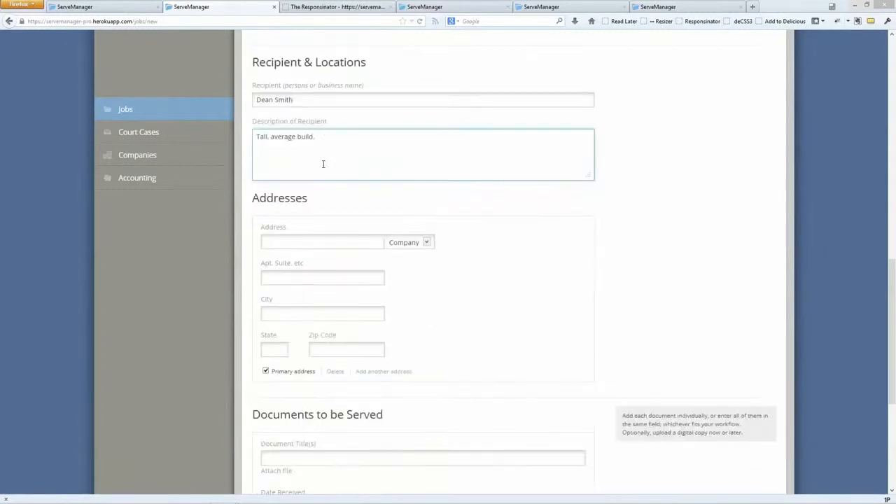
click(322, 164)
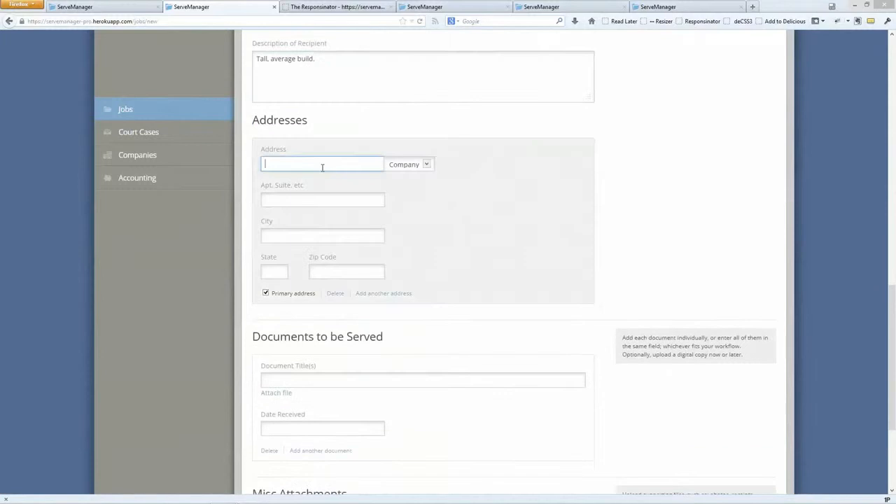
text(222 Example St)
key(Tab)
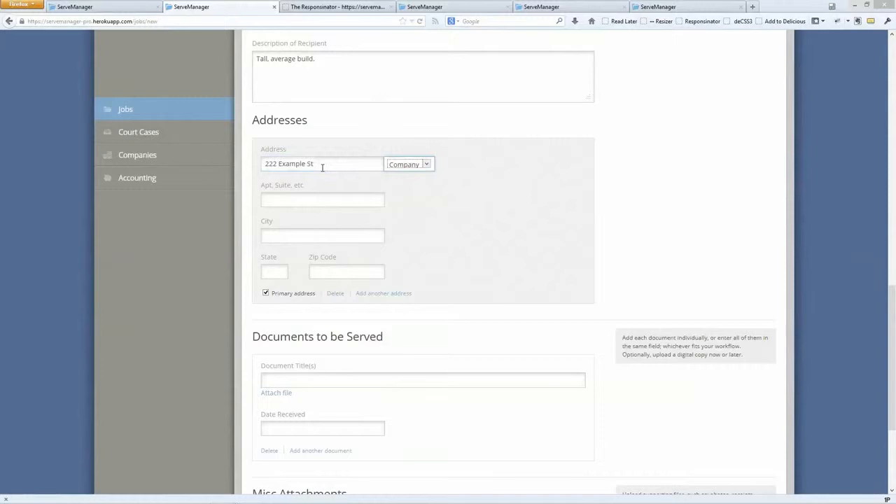
key(h)
key(Tab)
text(123)
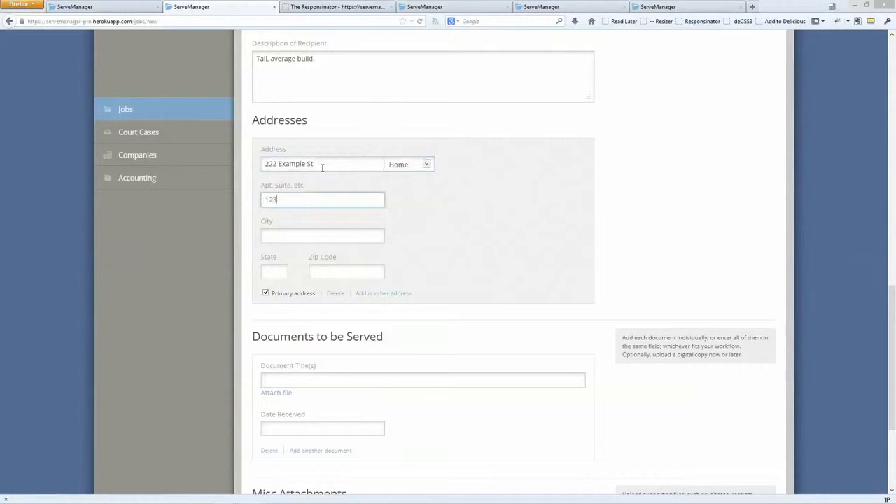
Complete the recipient's address with its city, state and zip code
key(Tab)
text(Den)
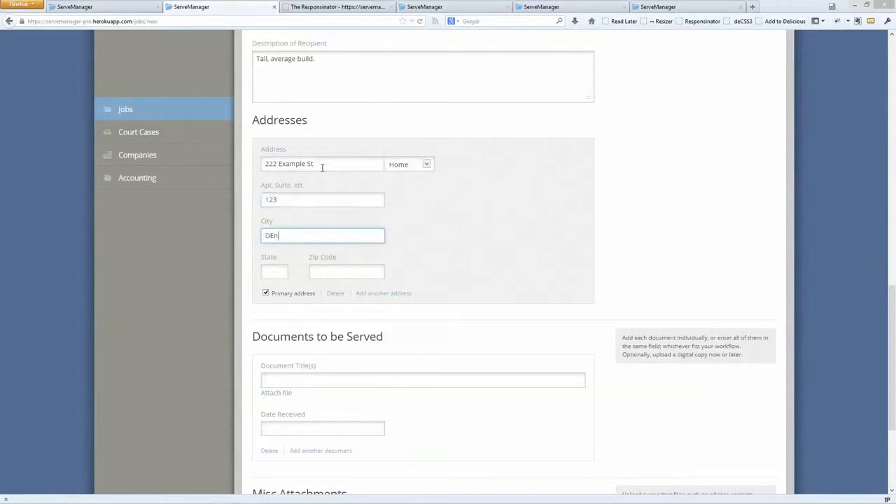
key(BackSpace)
text(nver)
key(Tab)
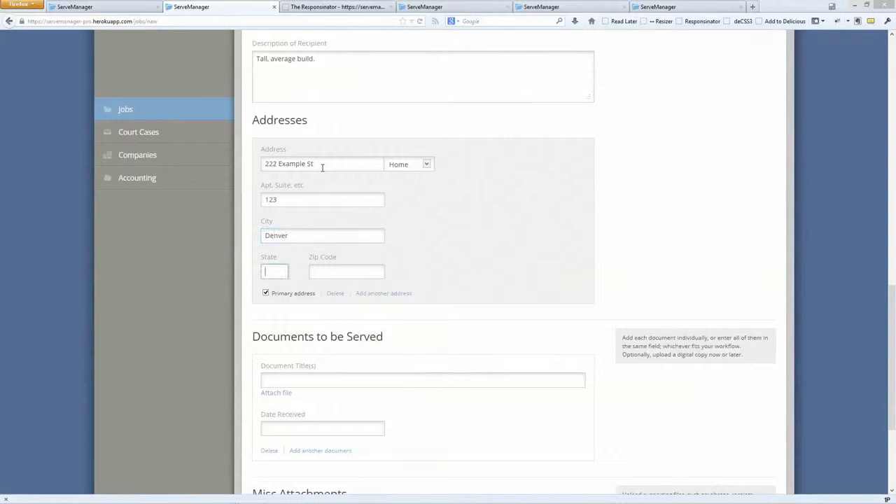
text(CO)
key(Tab)
text(80202)
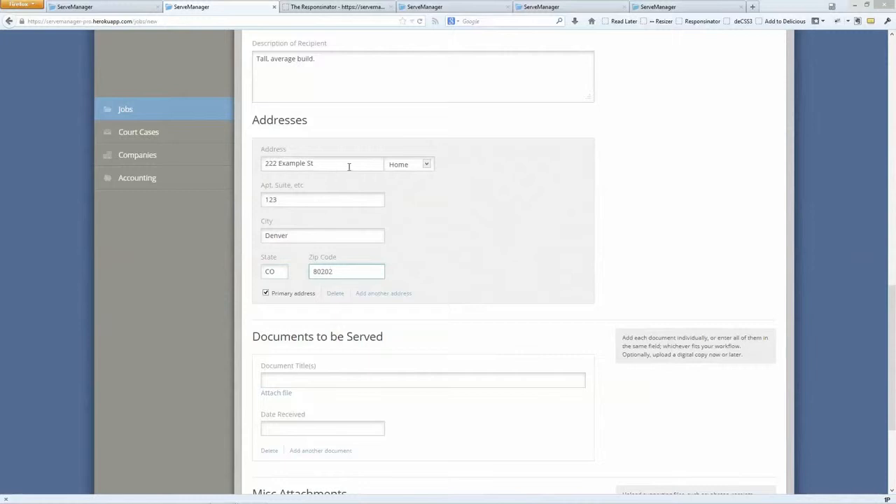
Title the document to be served "Summons and Complaint", using the first suggestion for "summ"
scroll(443, 185, down, 3)
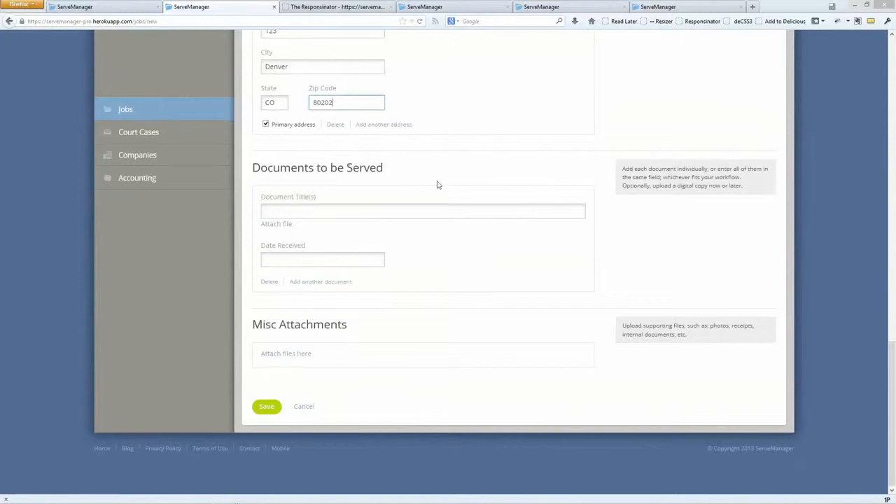
click(428, 209)
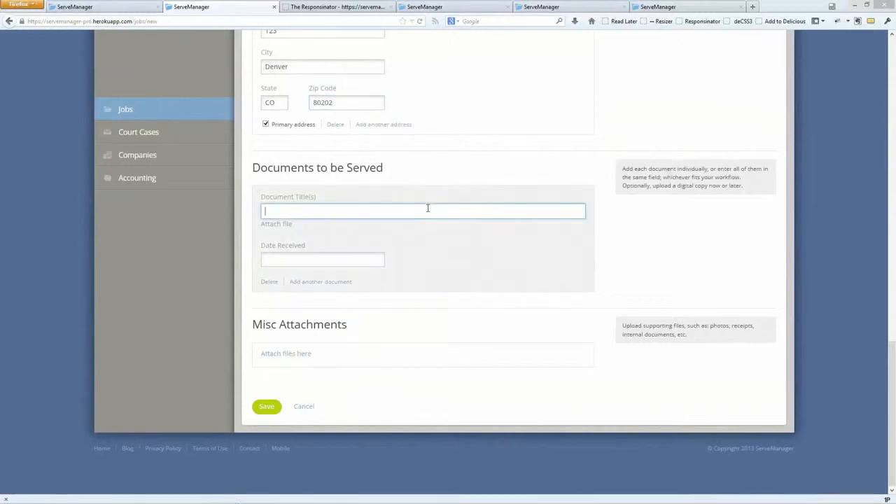
text(summ)
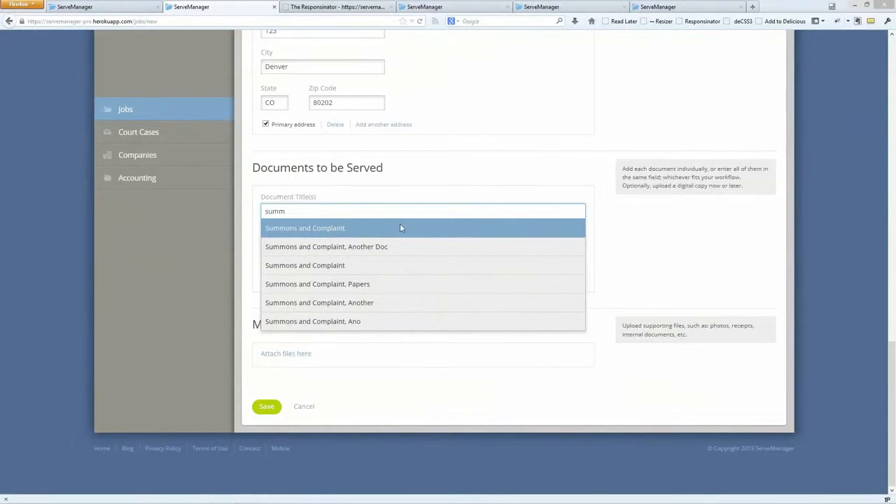
click(400, 228)
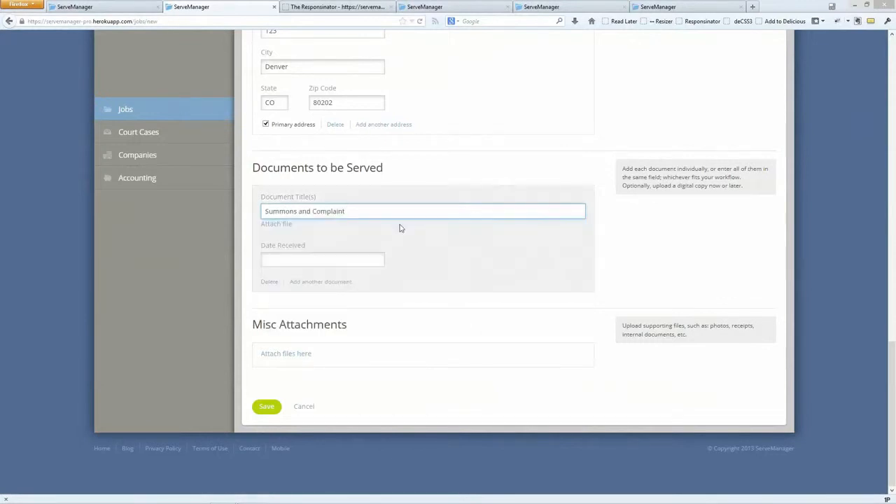
Attach the file summons_and_complaint.txt from the Desktop to the Summons and Complaint document
click(281, 225)
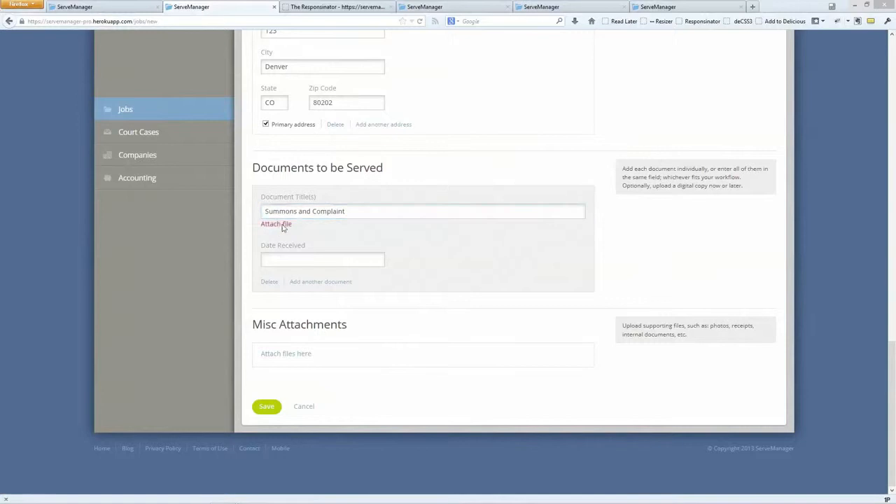
scroll(243, 132, down, 3)
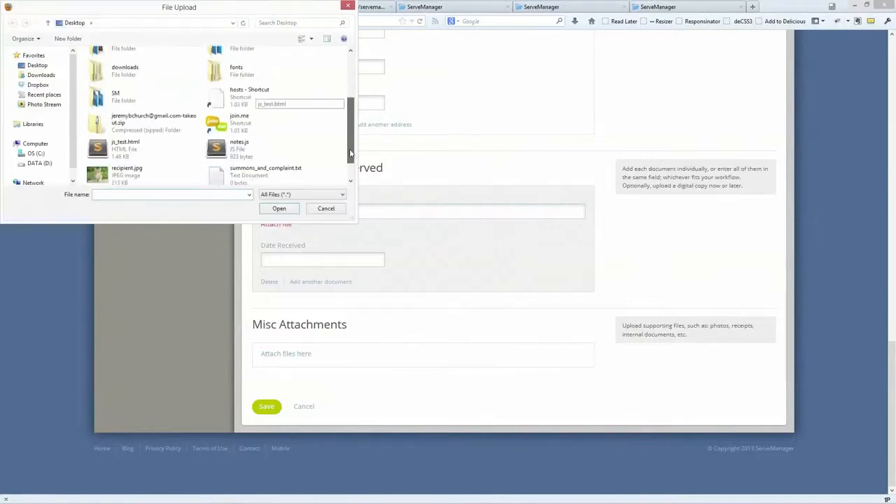
click(253, 143)
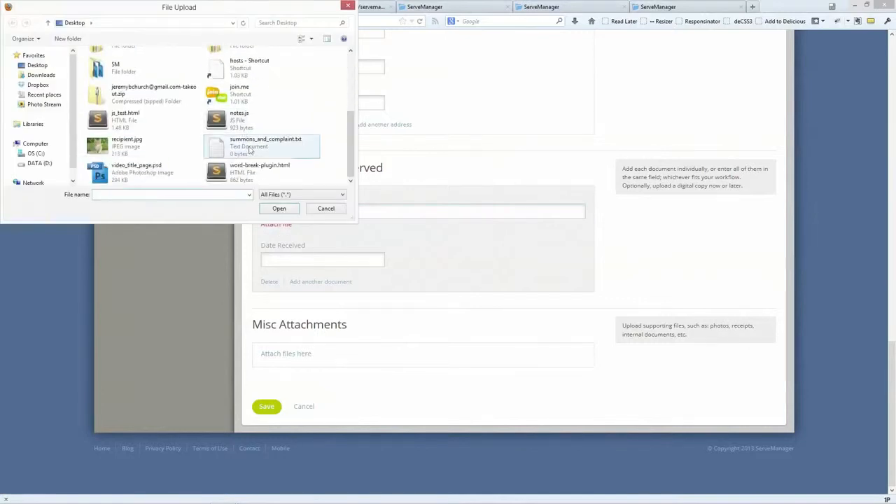
click(279, 209)
Set the document's date received to May 1, 2013, keeping the default time
click(301, 259)
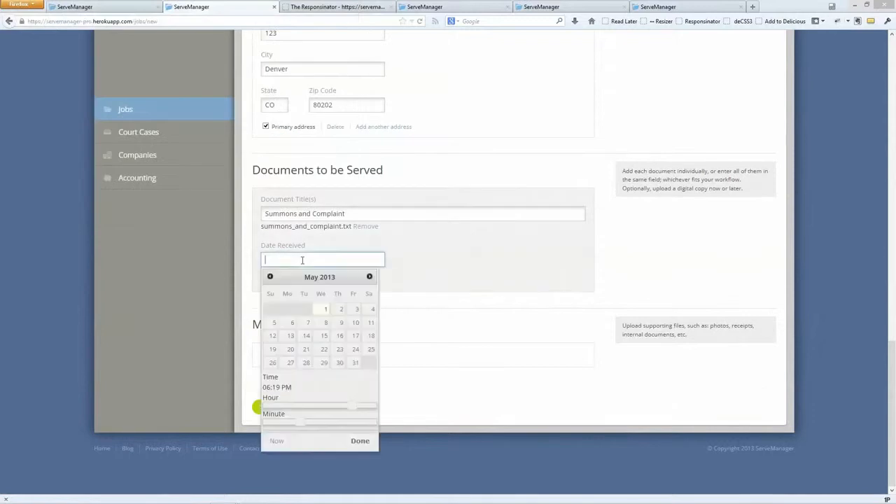
click(325, 309)
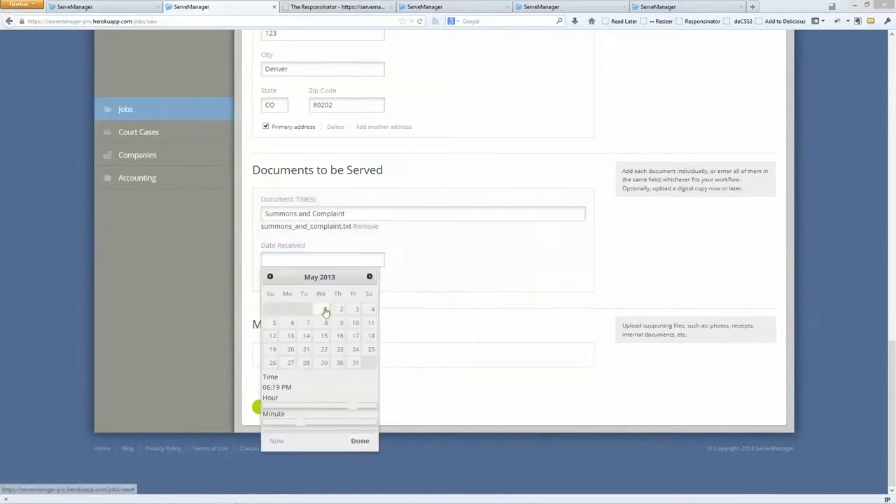
click(415, 285)
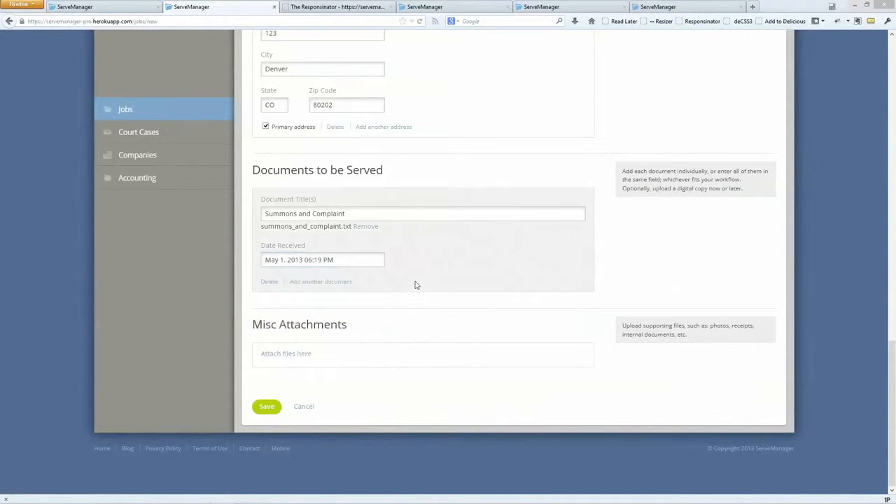
click(425, 214)
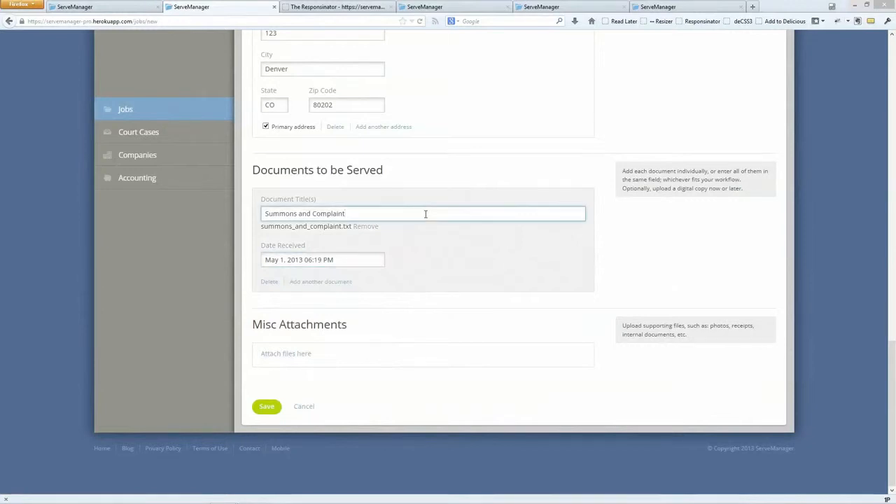
text(, Anot)
key(BackSpace)
key(BackSpace)
key(BackSpace)
key(BackSpace)
key(BackSpace)
key(BackSpace)
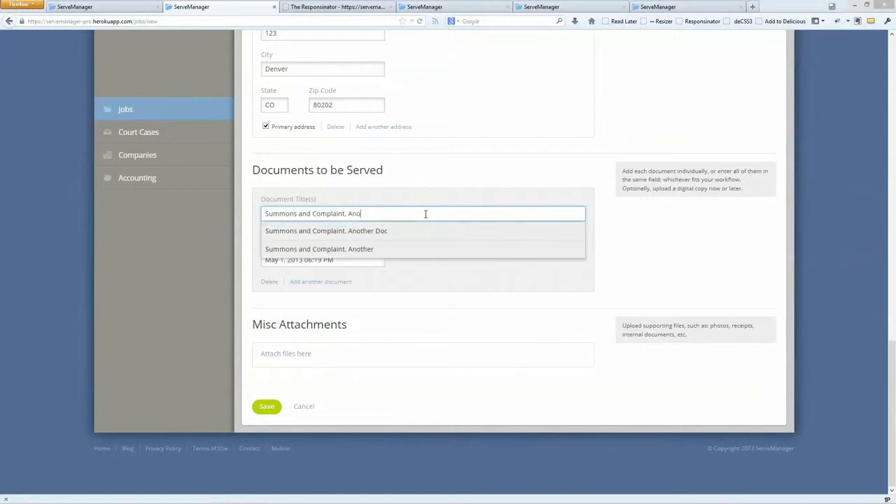
key(Escape)
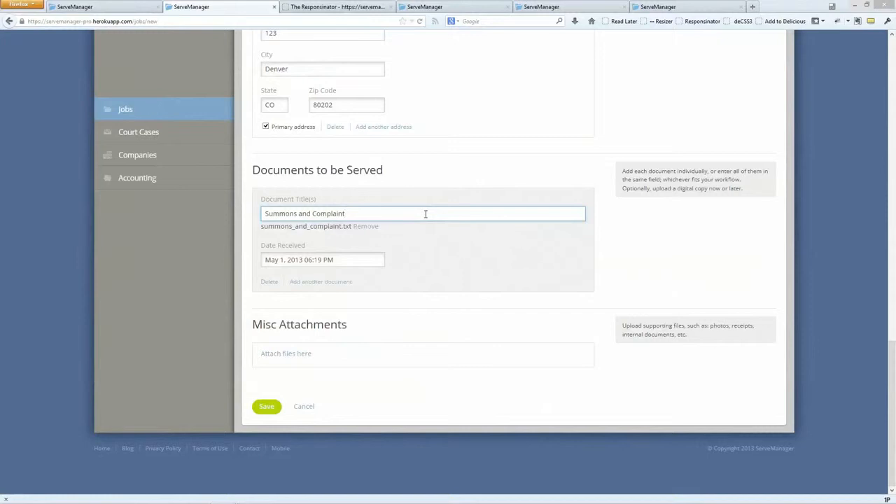
Add a second document to be served and title it "Another Document", using the matching suggestion
click(322, 283)
click(325, 325)
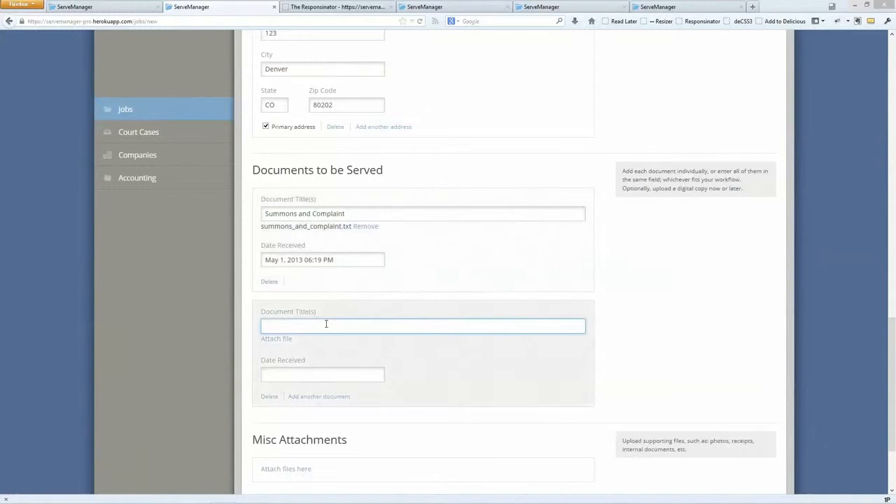
text(Affid)
key(BackSpace)
key(BackSpace)
key(BackSpace)
key(BackSpace)
key(BackSpace)
key(BackSpace)
text(Anoth)
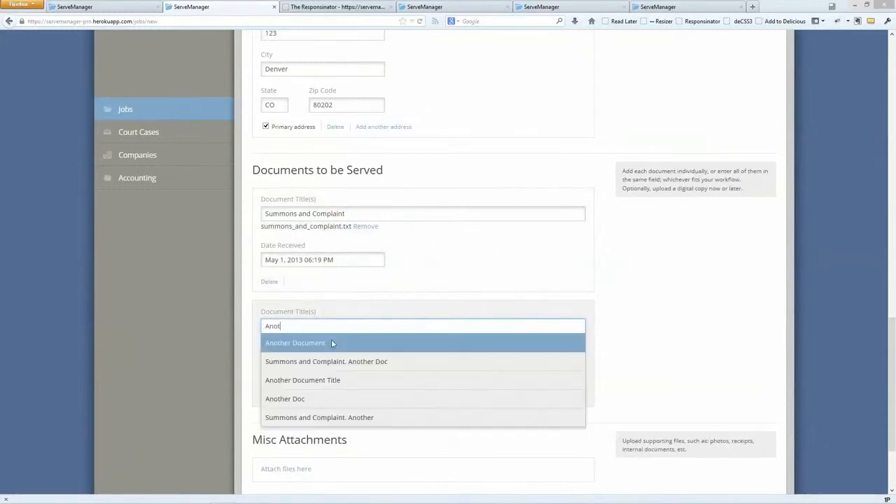
click(332, 339)
Set the second document's date received to April 30, 2013, keeping the default time
click(320, 375)
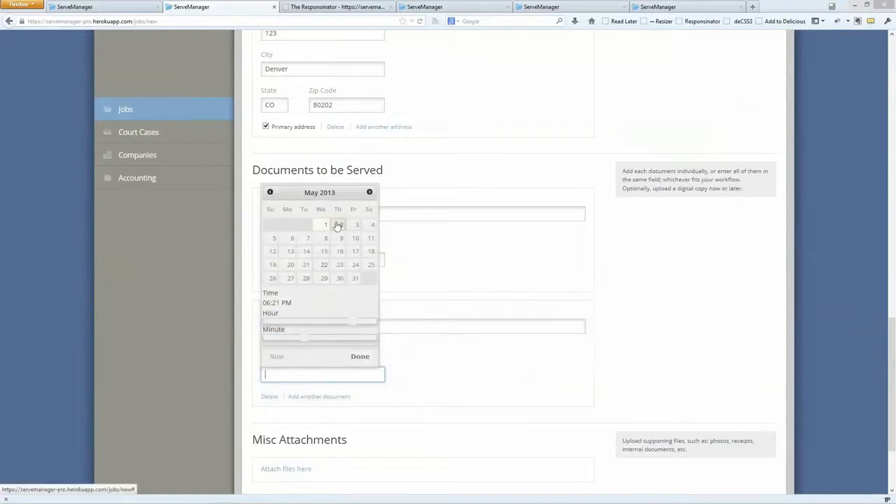
click(270, 192)
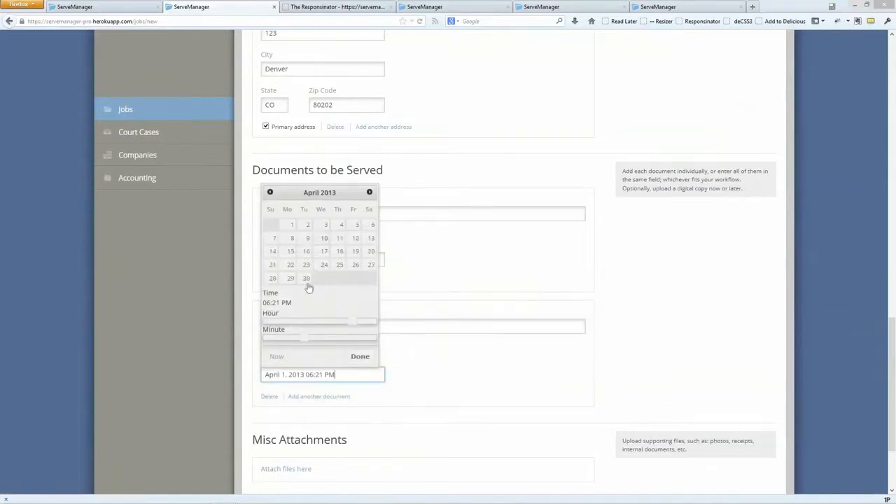
click(306, 278)
click(362, 358)
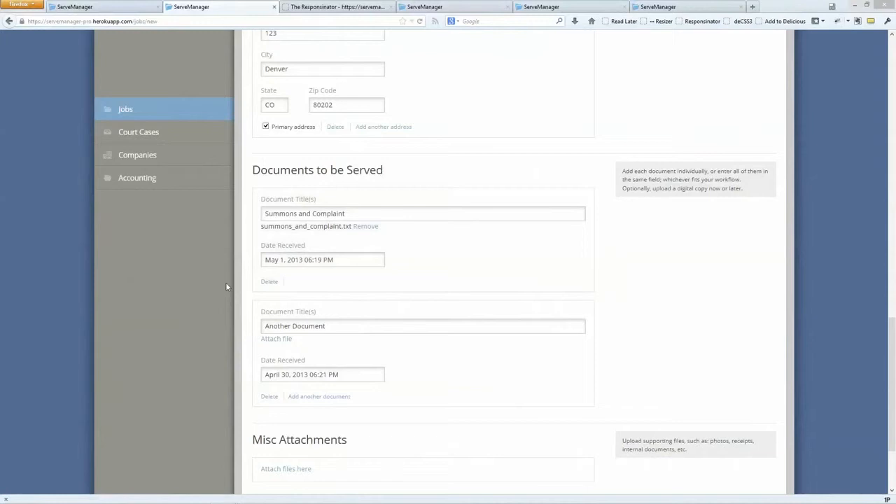
Save the new job and review its details page from the client information down to the invoice section
scroll(225, 283, down, 3)
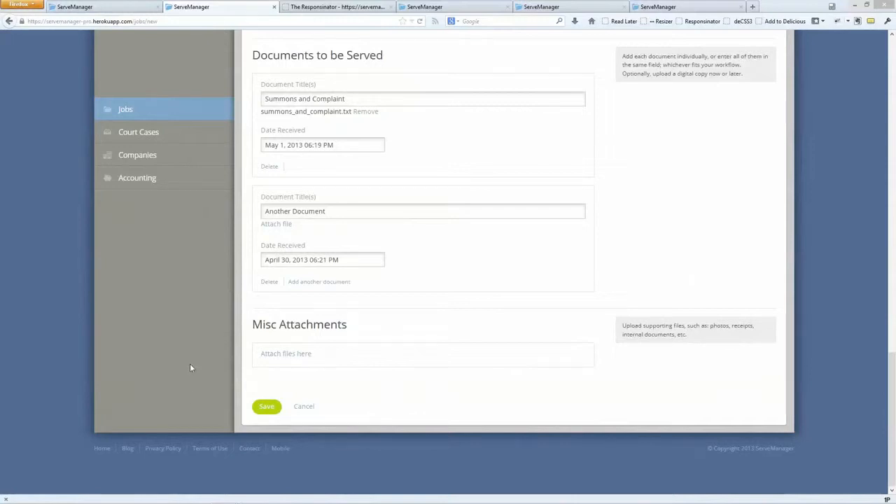
click(266, 406)
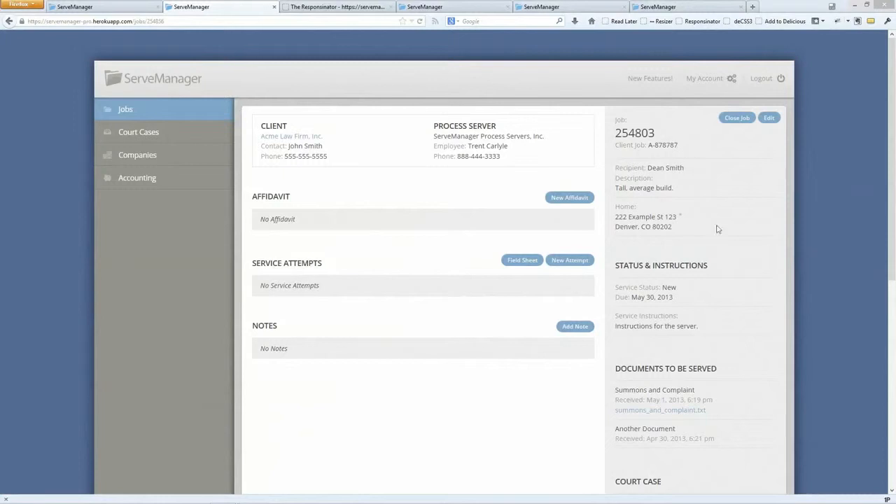
drag(892, 232, 893, 238)
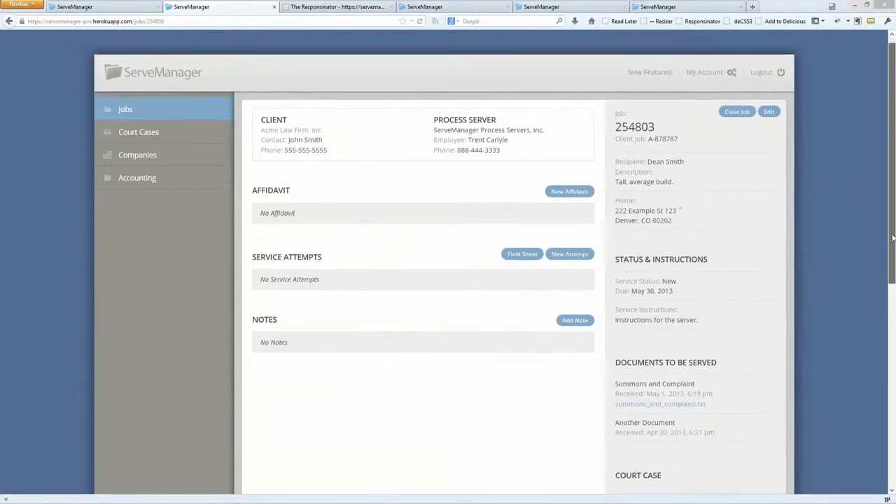
scroll(892, 238, down, 5)
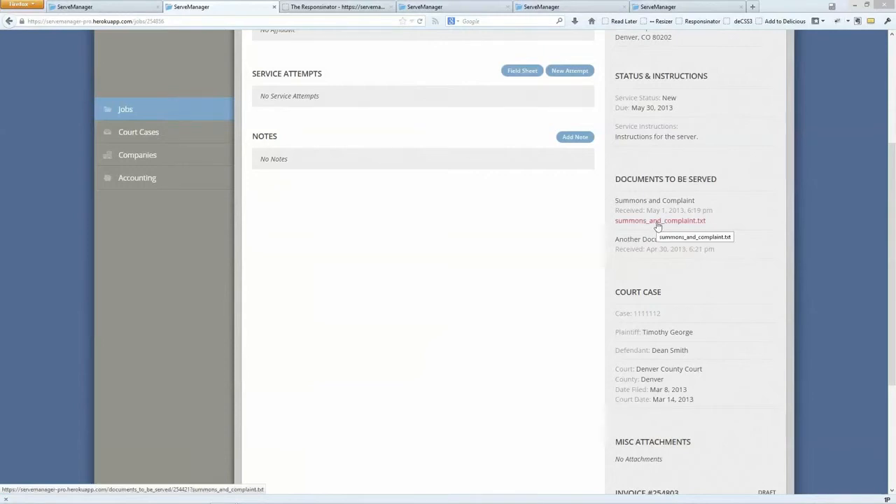
scroll(892, 241, down, 3)
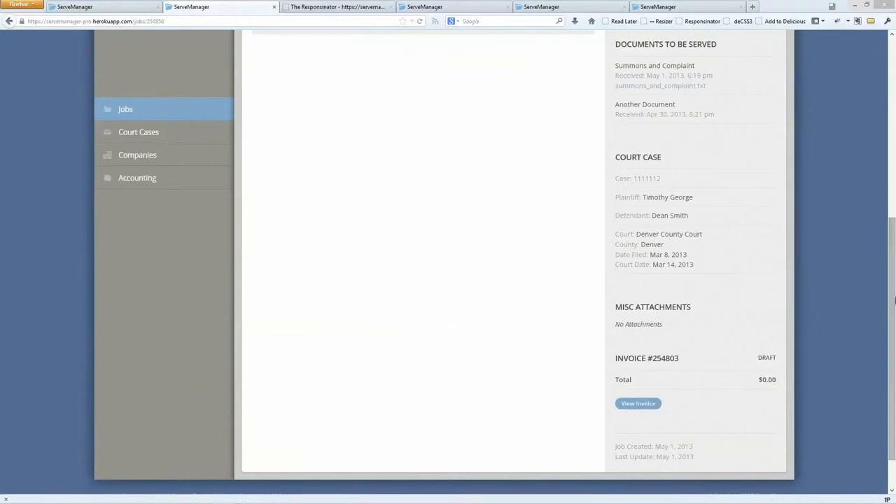
scroll(895, 308, down, 2)
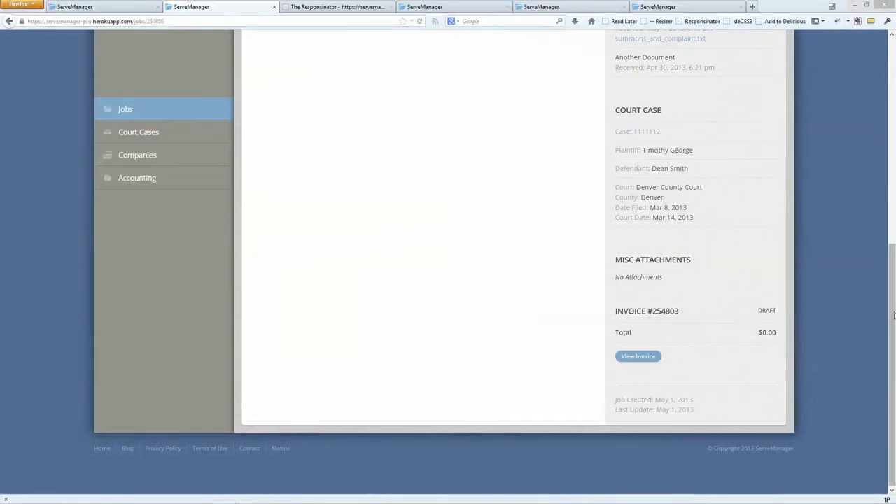
drag(895, 312, 894, 124)
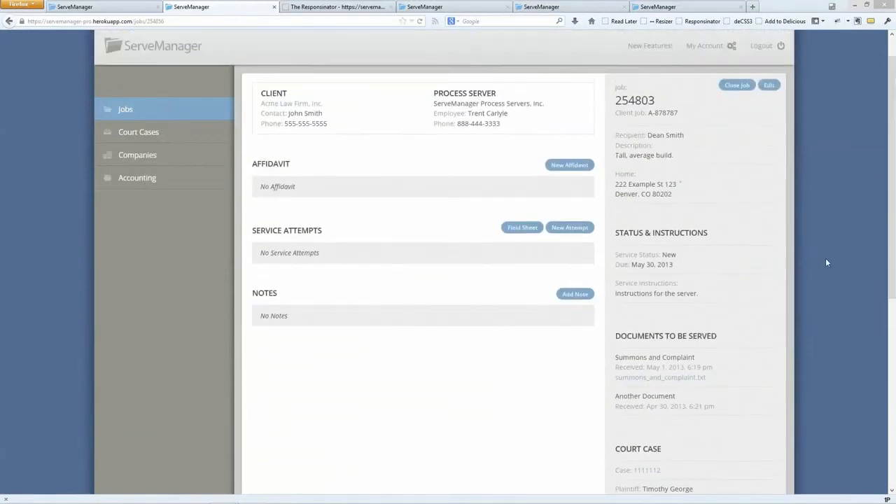
Start a new note on the job with the comment "Bad address. Please send an alternate address. Thanks!"
click(578, 295)
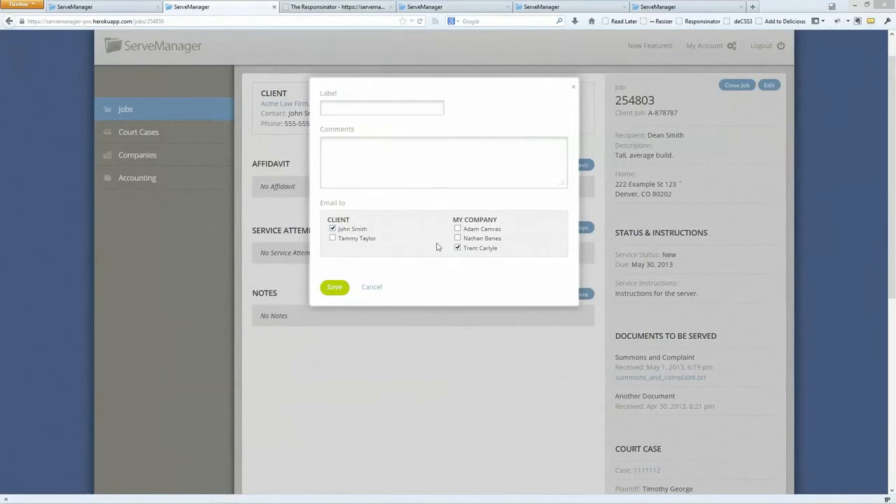
click(387, 148)
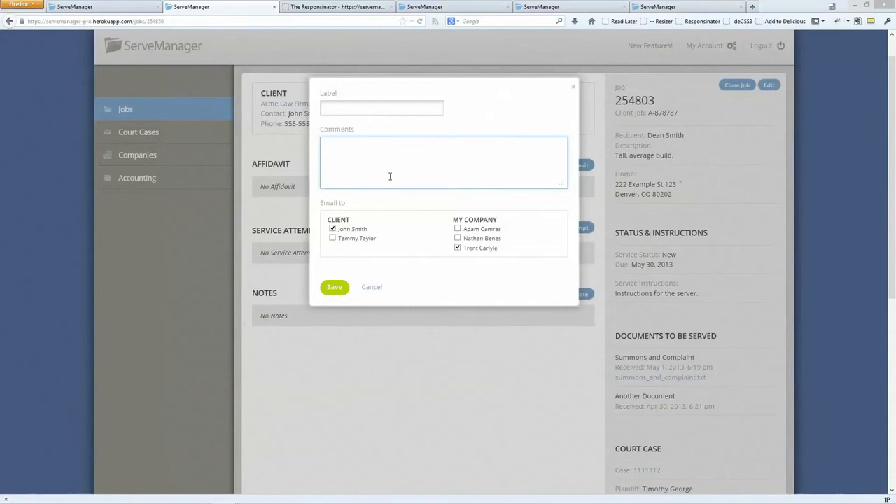
text(Bad address. Please send an alternate)
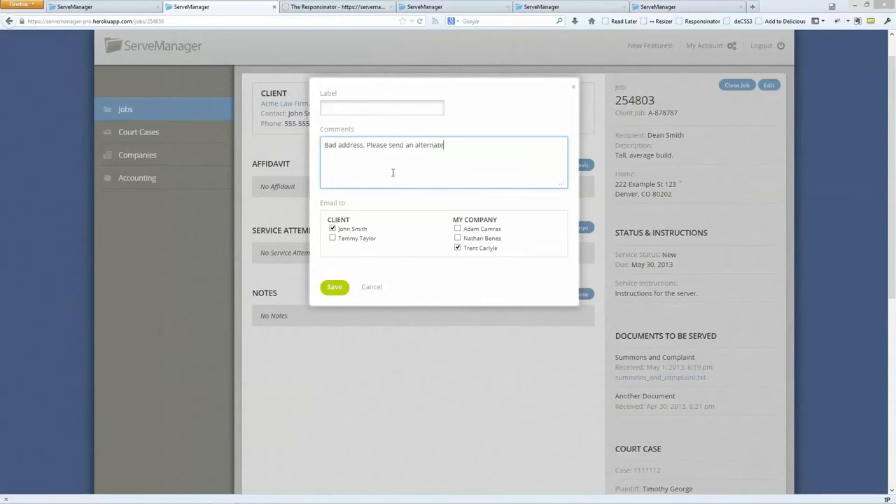
text( address. Thanks!)
Label the note "Bad Address", save it with the default email recipients, and check its sent-to line
click(389, 107)
text(B)
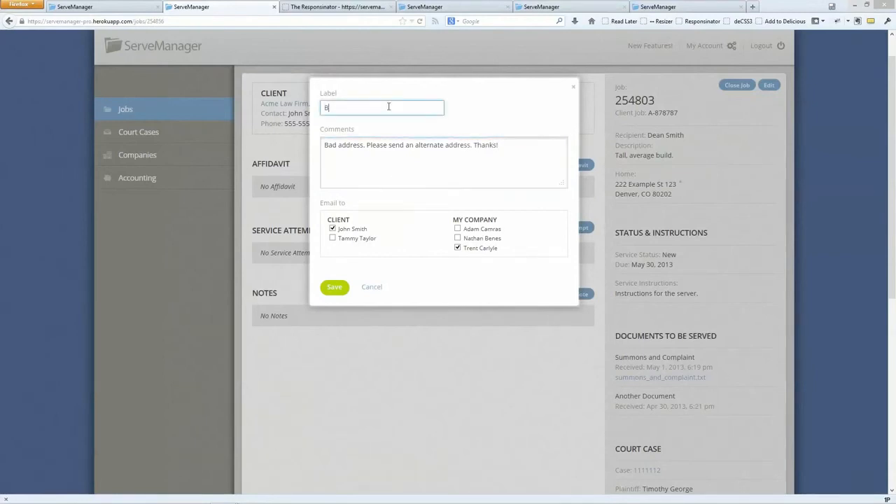
text(ad Address)
click(341, 289)
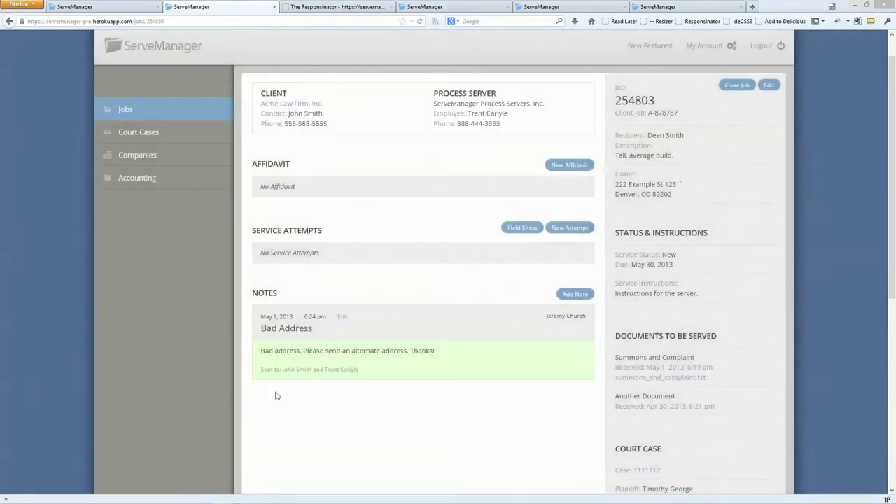
triple_click(268, 370)
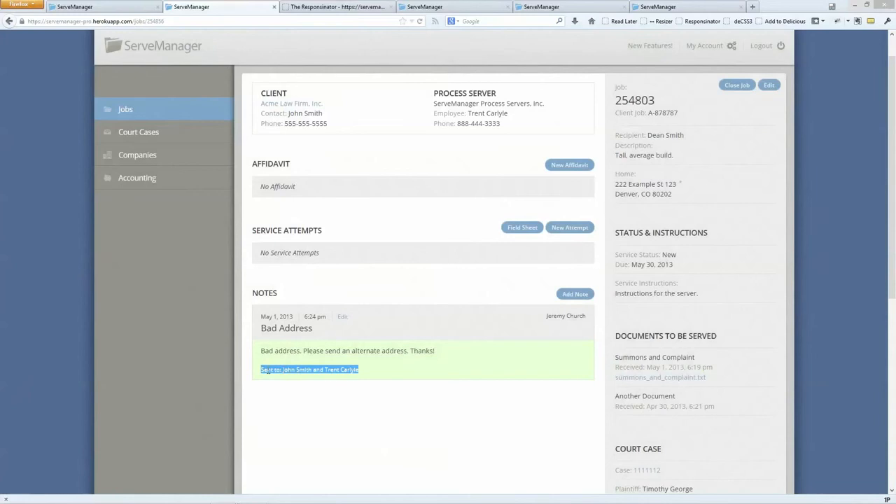
click(359, 402)
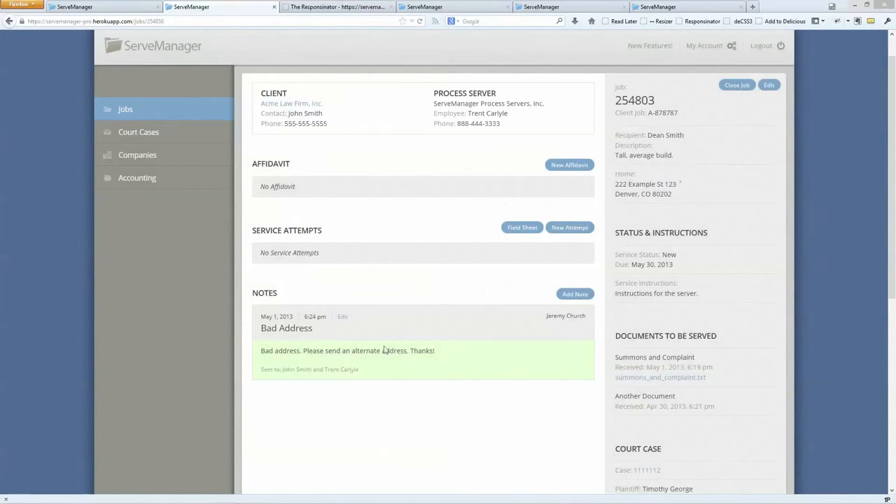